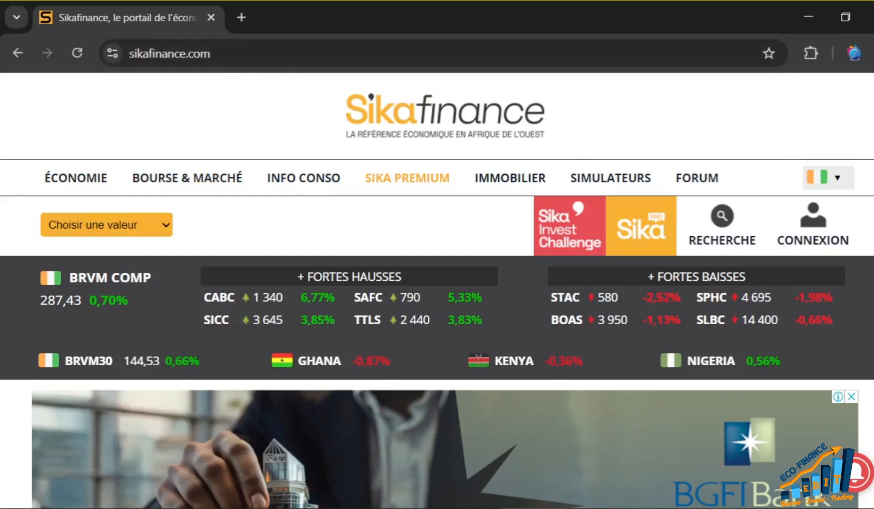
Open the free account creation page and go to its new member registration form.
left_click(825, 245)
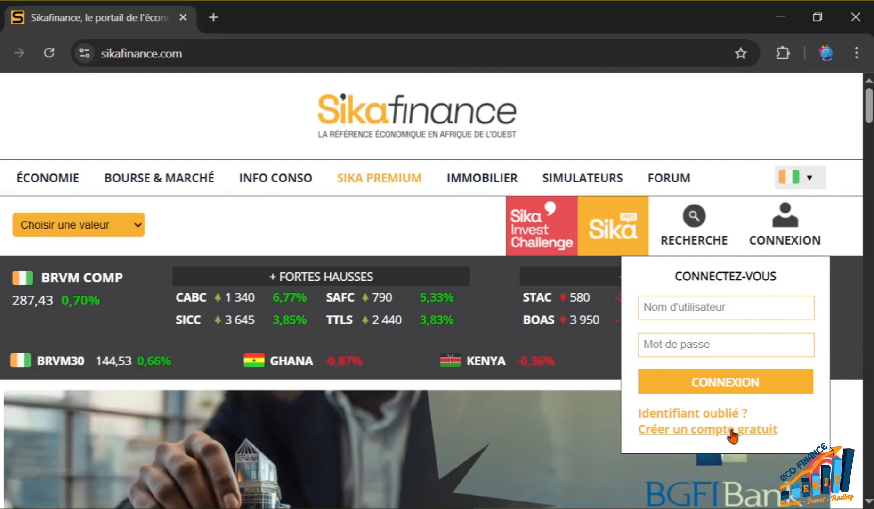
left_click(754, 428)
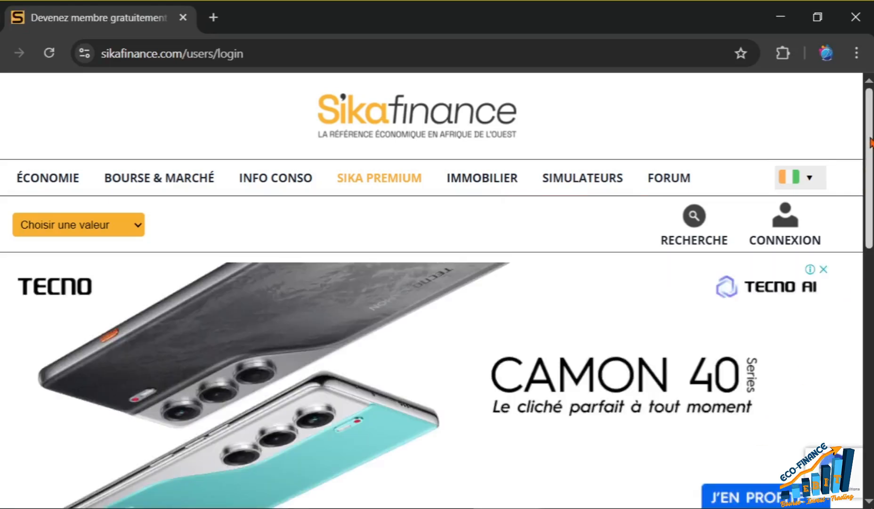
left_click_drag(870, 143, 851, 306)
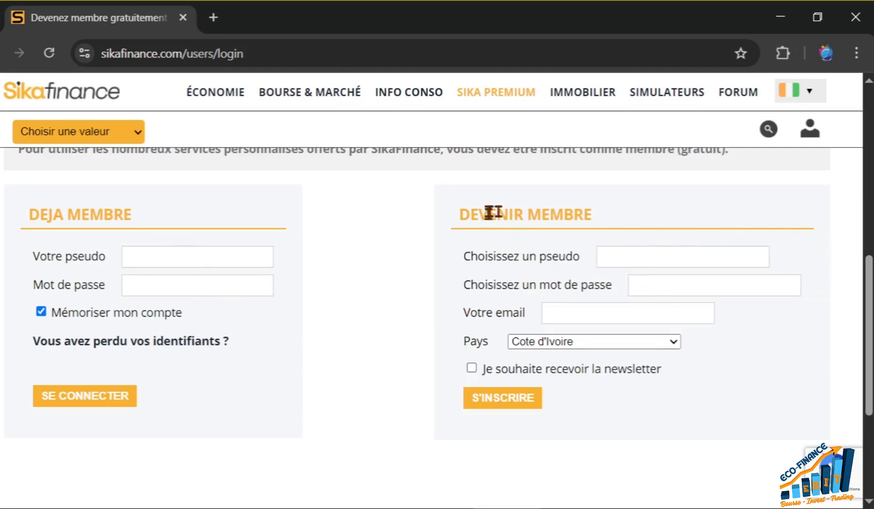
Fill in the new member's username, account password and e-mail address in the registration form.
left_click(635, 259)
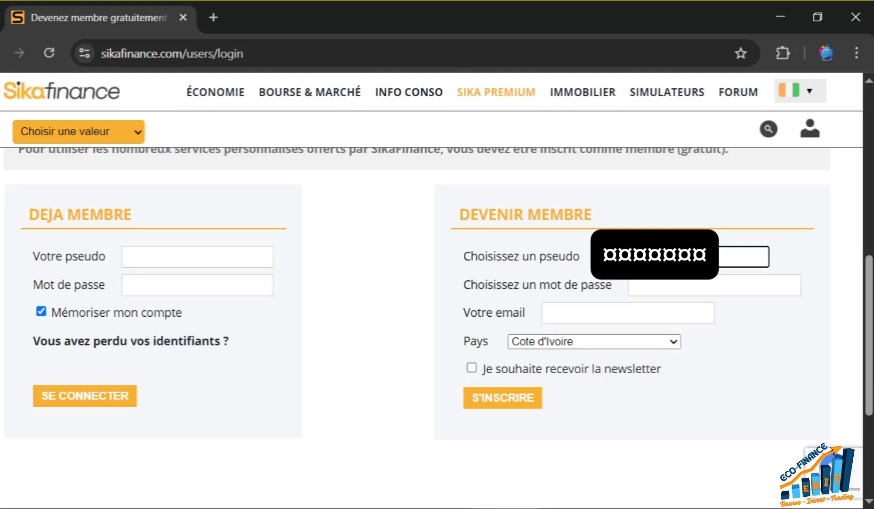
left_click(661, 288)
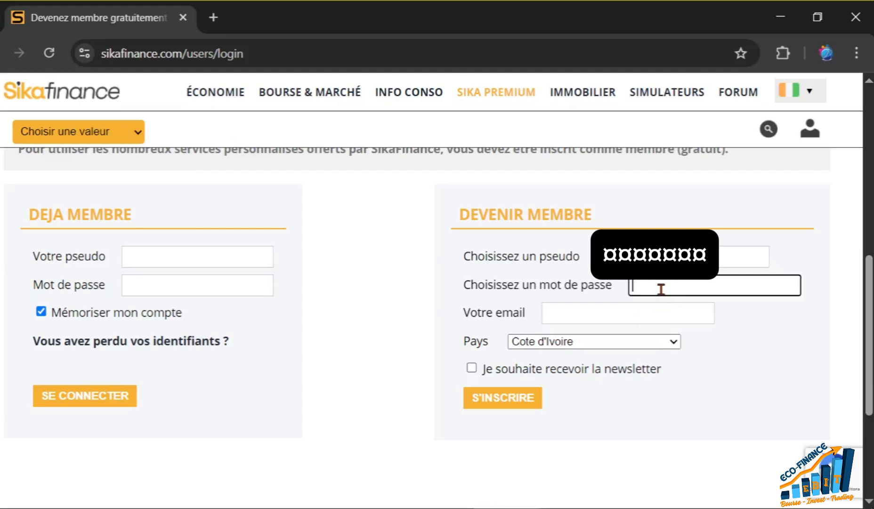
type("•••••••••")
left_click(568, 313)
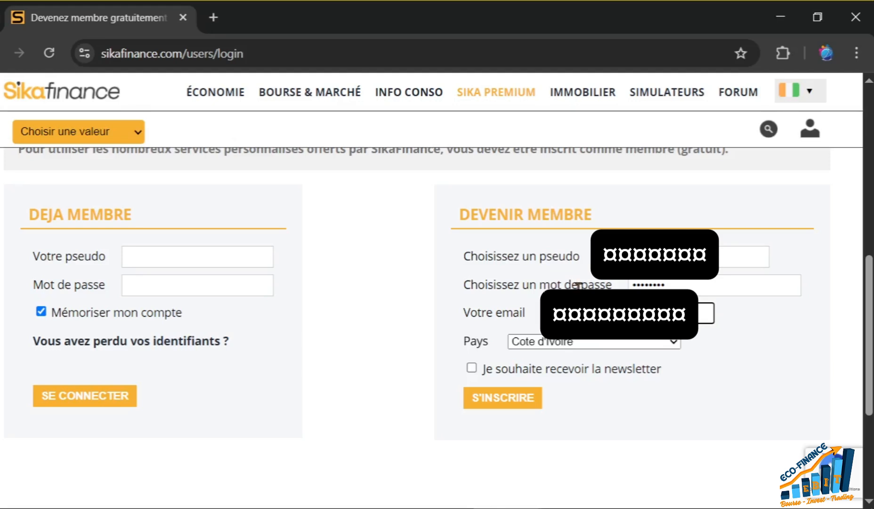
Keep Cote d'Ivoire as the country, opt in to the newsletter and submit the registration.
left_click(674, 343)
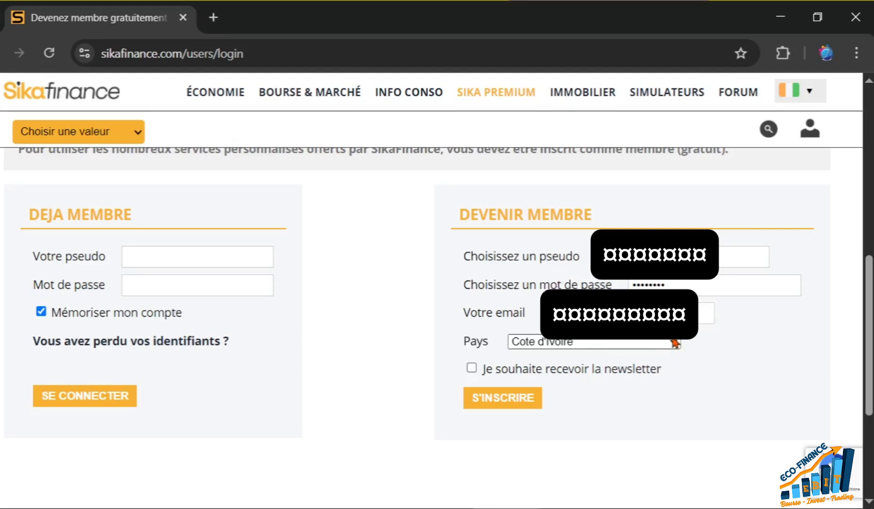
left_click(676, 343)
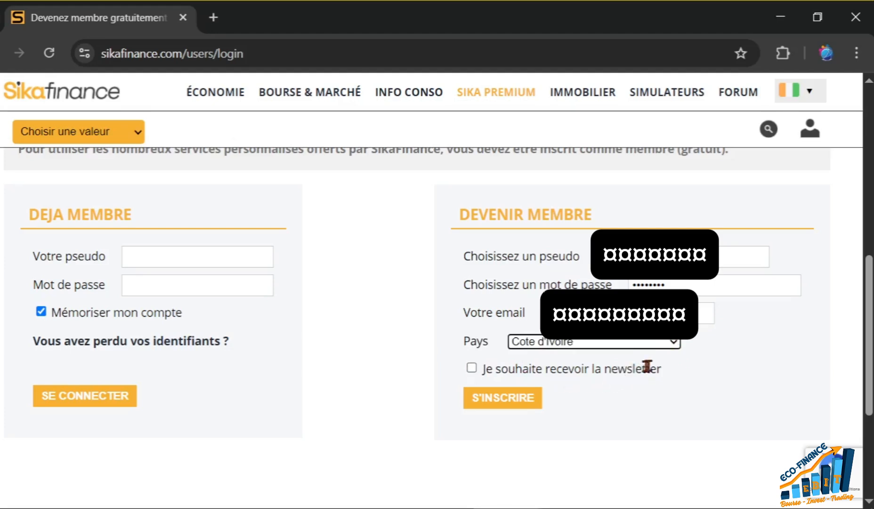
left_click(472, 368)
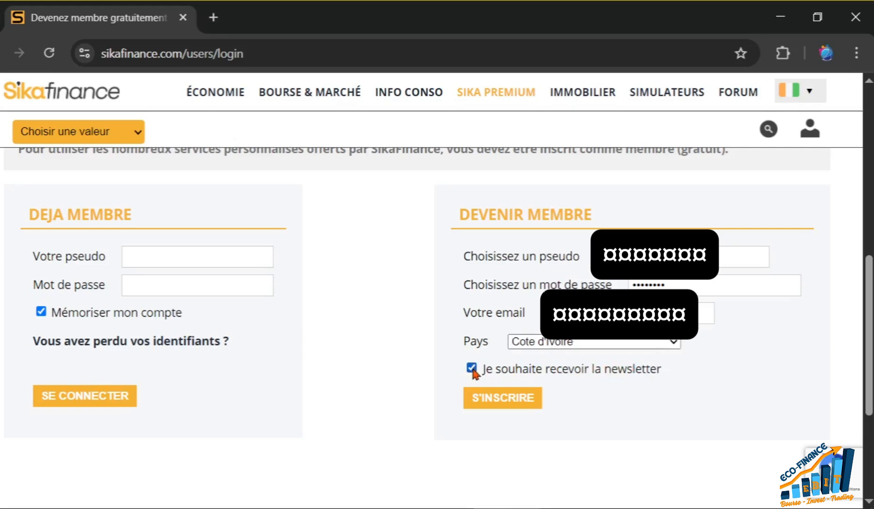
left_click(512, 401)
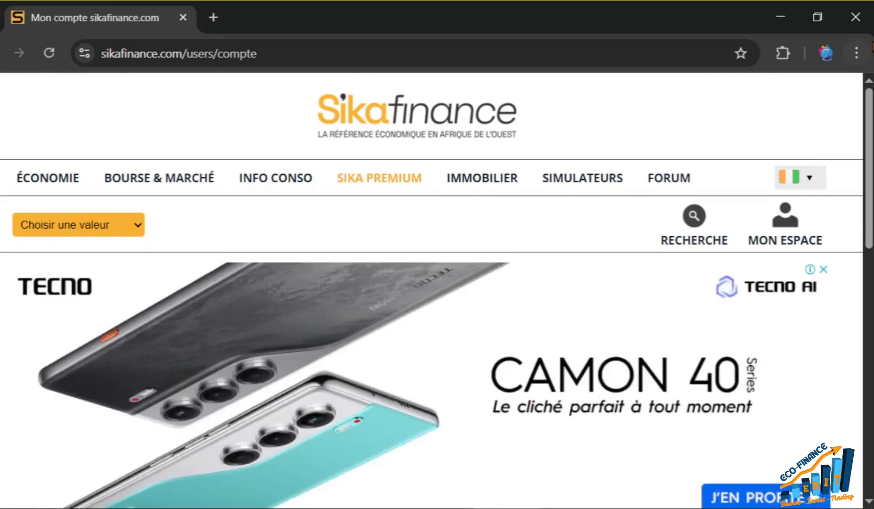
Open the virtual portfolio creation form from the account page.
left_click_drag(870, 121, 871, 298)
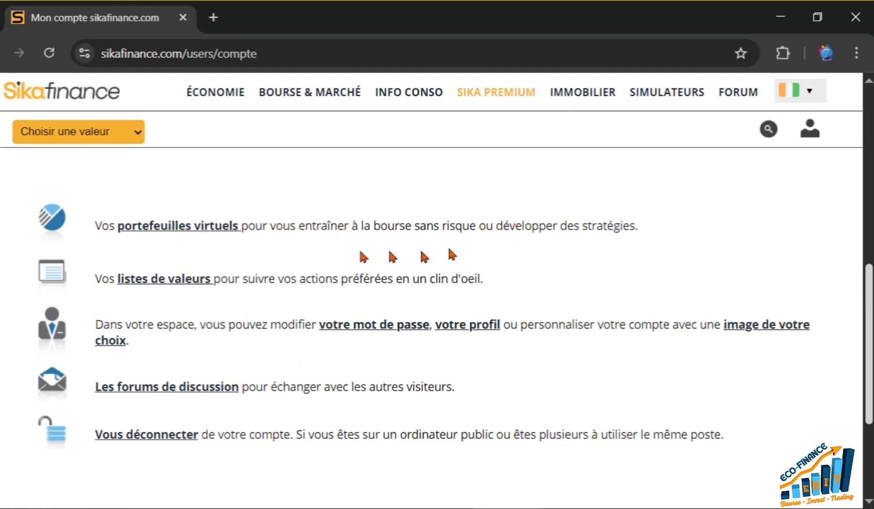
left_click(165, 227)
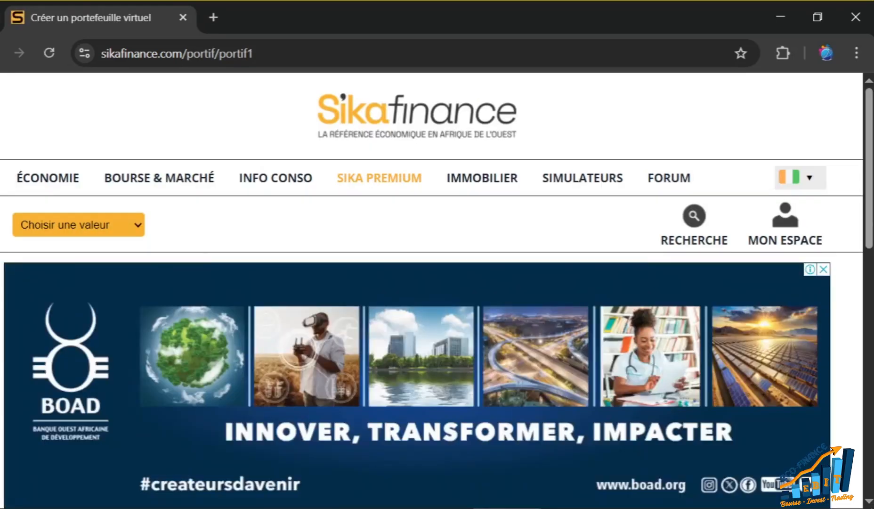
left_click_drag(869, 117, 871, 271)
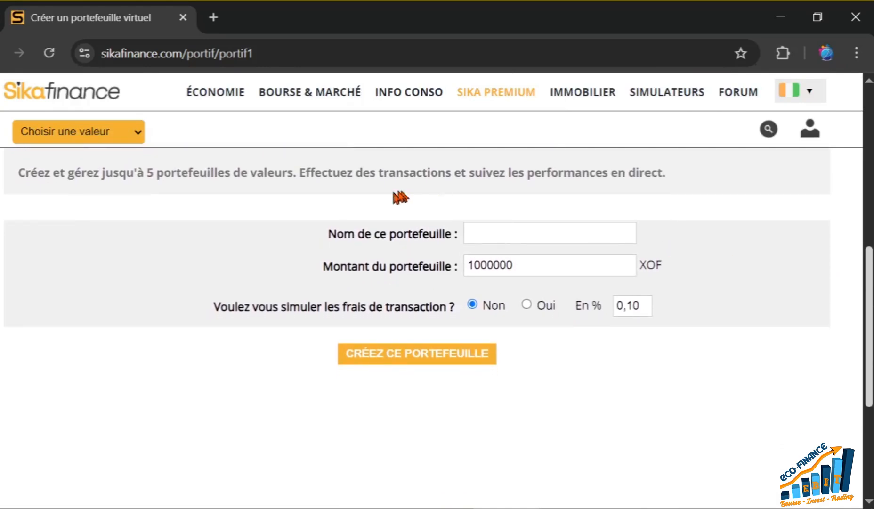
Name the virtual portfolio "wallet demo 1" and set its amount to 1000000 XOF.
left_click(506, 237)
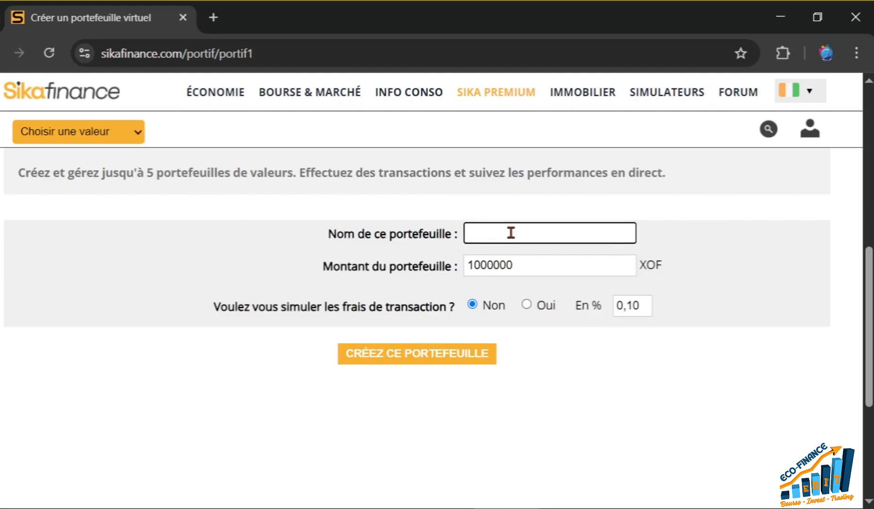
type("wallet demo 1")
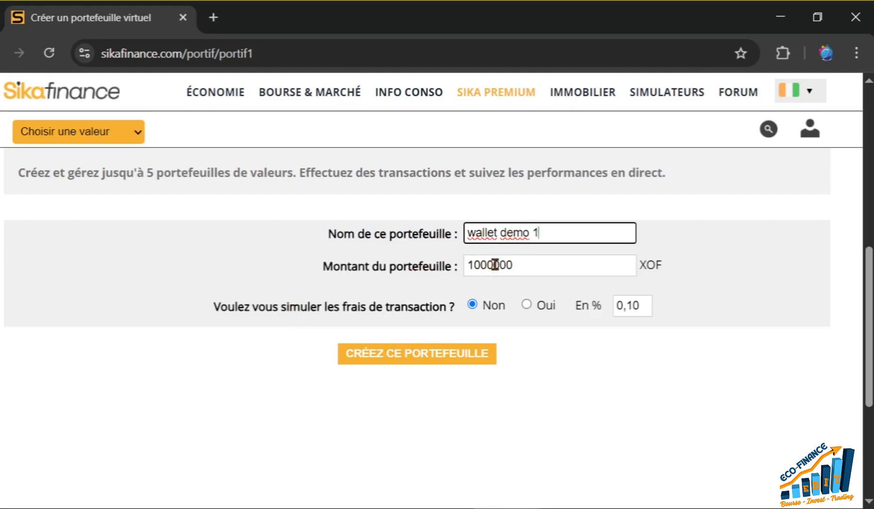
left_click(517, 266)
type("0")
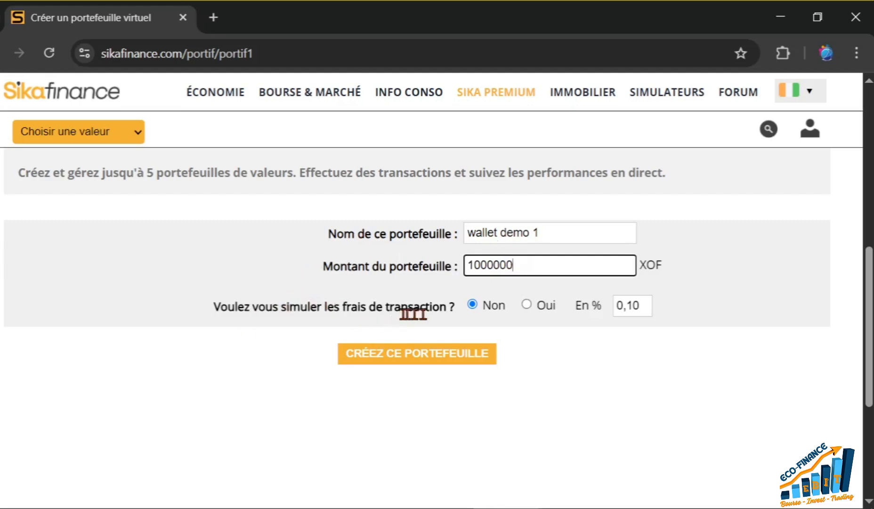
Enable transaction fee simulation at 1,5 % and create the portfolio.
left_click(527, 306)
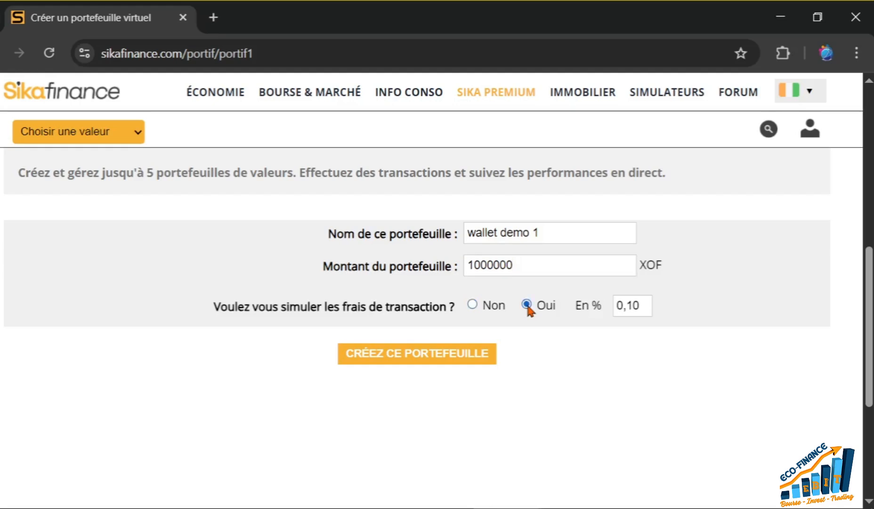
left_click(622, 306)
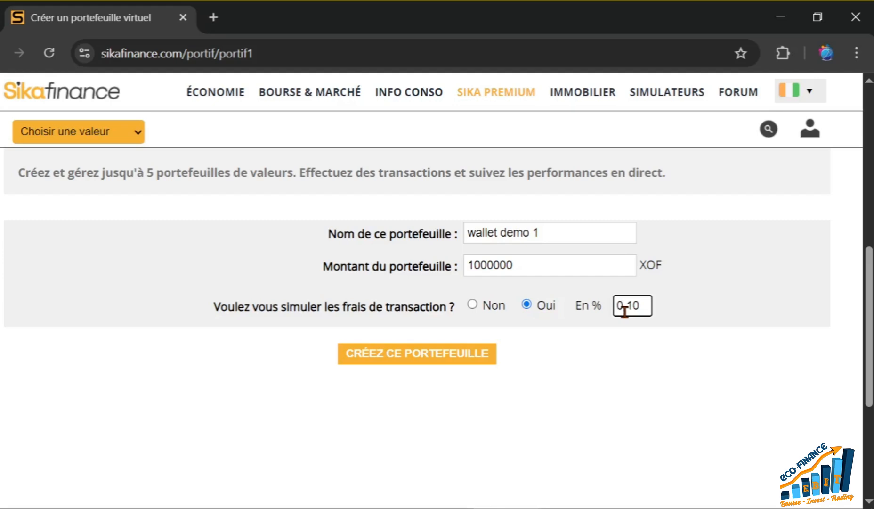
key("BackSpace")
key("BackSpace")
type("1,5")
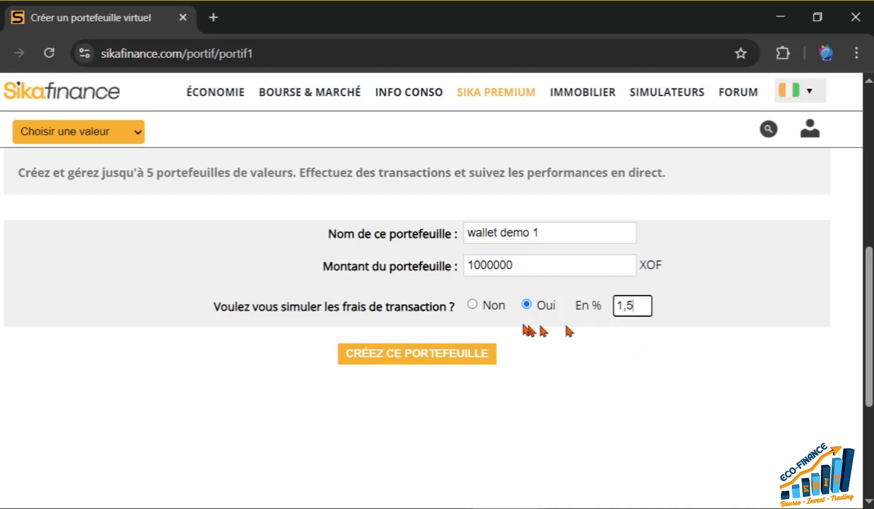
left_click(420, 357)
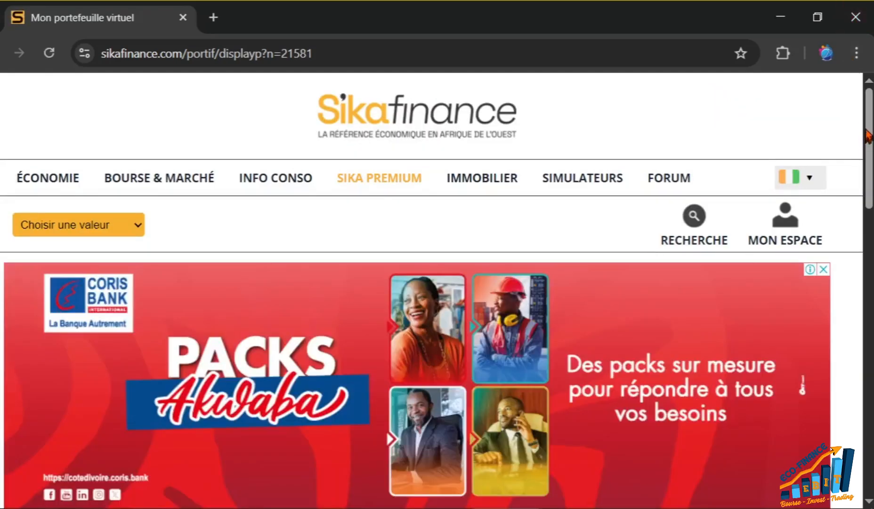
Look over the new portfolio's page, including its buy/sell section, and reopen the virtual portfolio overview from the personal space.
left_click_drag(870, 124, 869, 230)
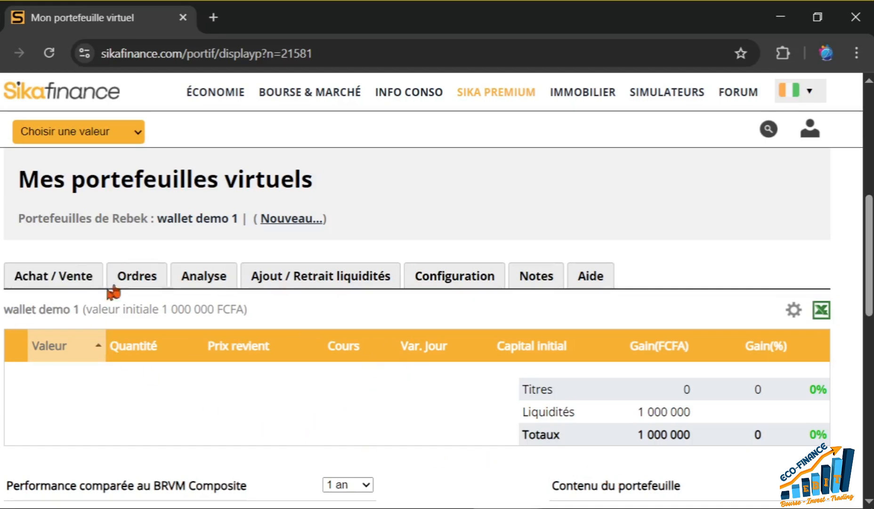
left_click(33, 282)
left_click_drag(871, 257, 870, 145)
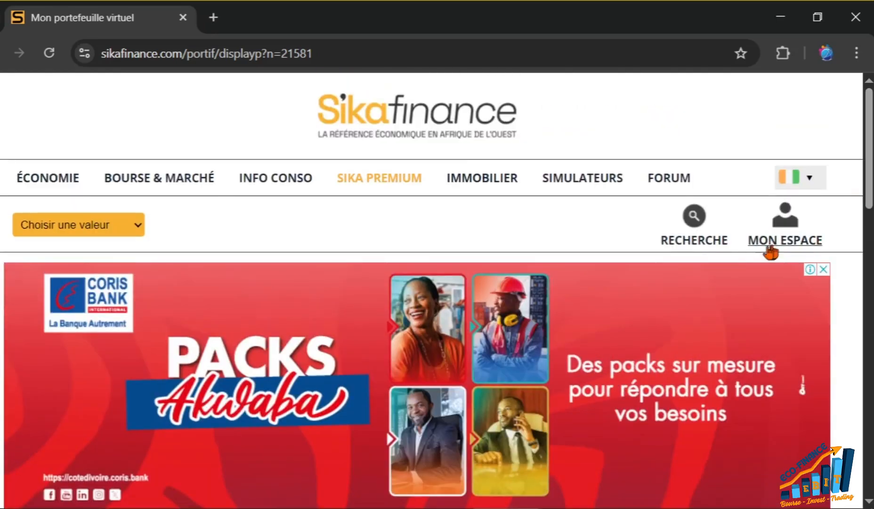
left_click(783, 242)
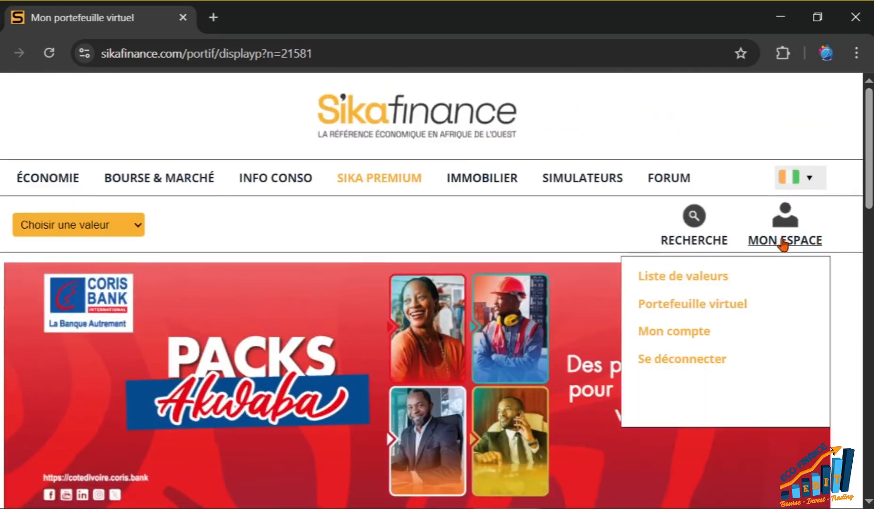
left_click(714, 305)
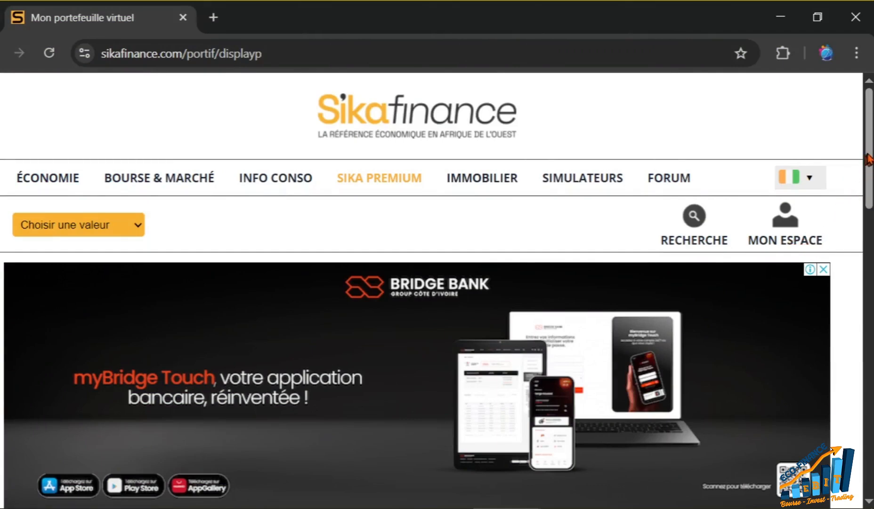
left_click_drag(869, 159, 858, 272)
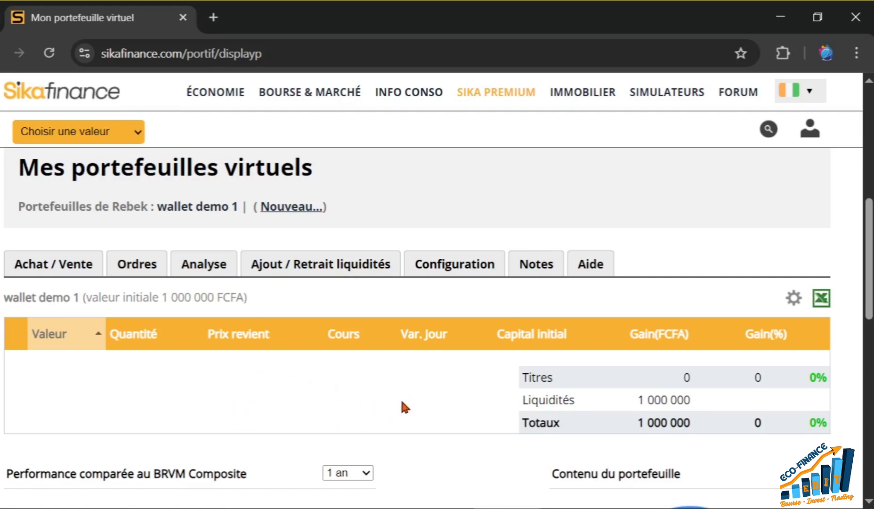
Start another virtual portfolio named "wallet demo (agriculture)" with an amount of 10000000 XOF.
left_click(290, 207)
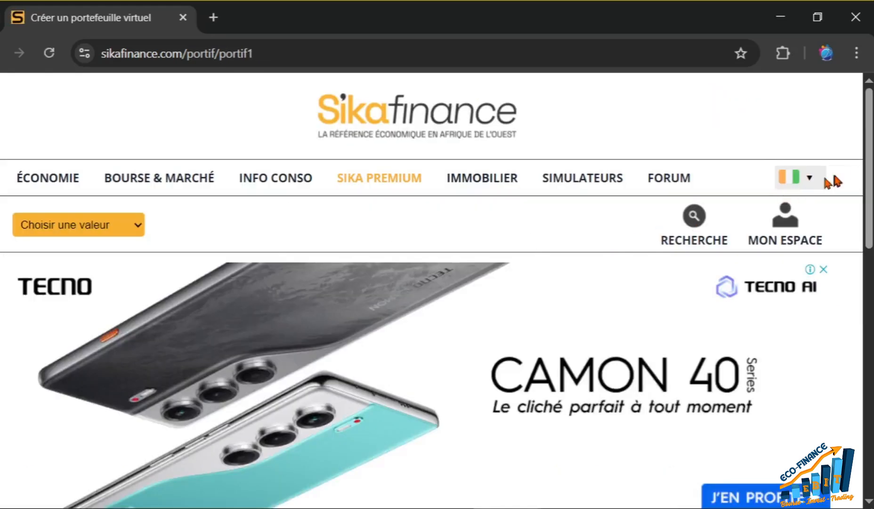
left_click_drag(870, 144, 869, 295)
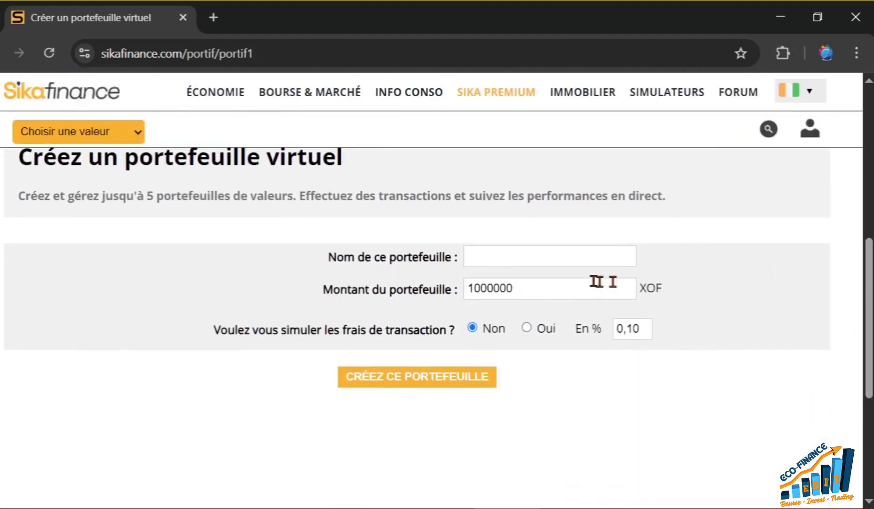
left_click(568, 260)
type("w")
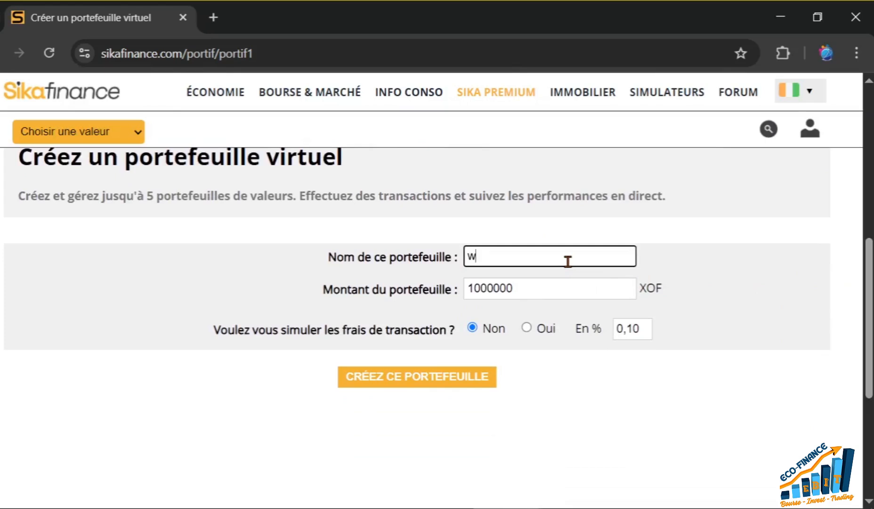
type("allet demo (")
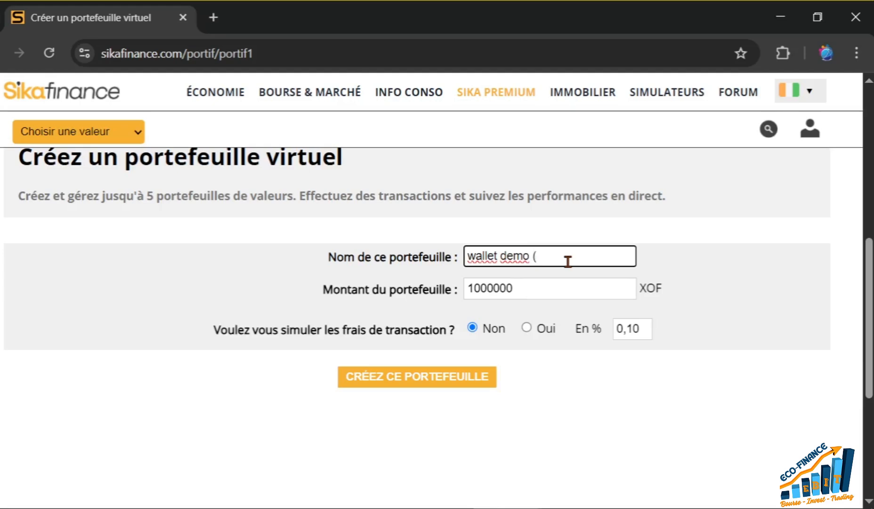
type("agriculture)")
left_click(521, 288)
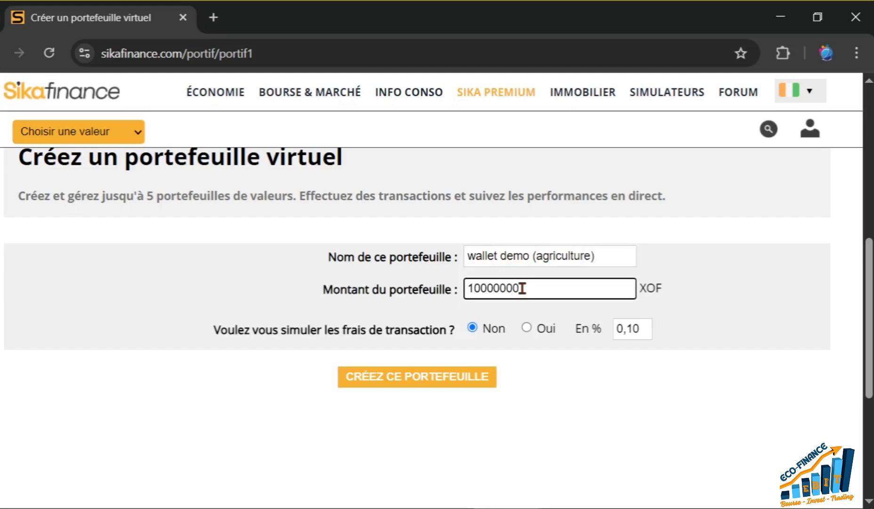
Enable transaction fee simulation for the agriculture portfolio, replace the default fee percentage, create the portfolio and view its page.
left_click(527, 328)
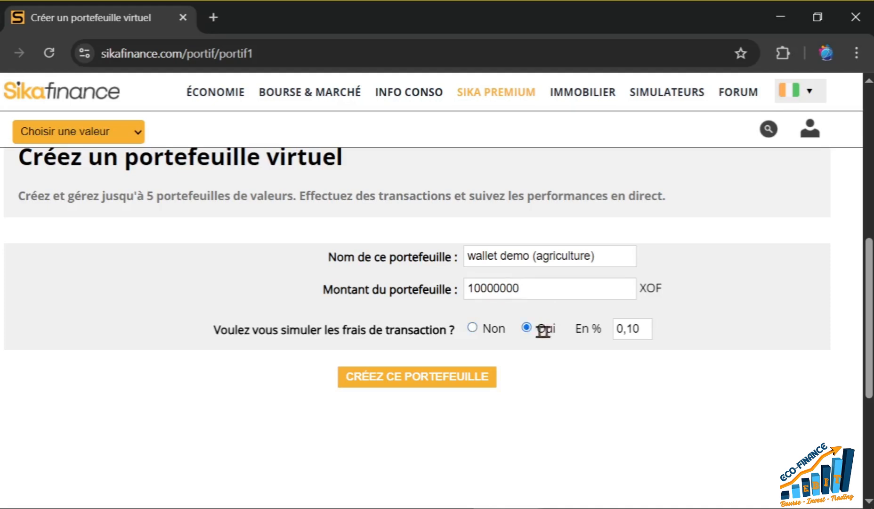
left_click(617, 328)
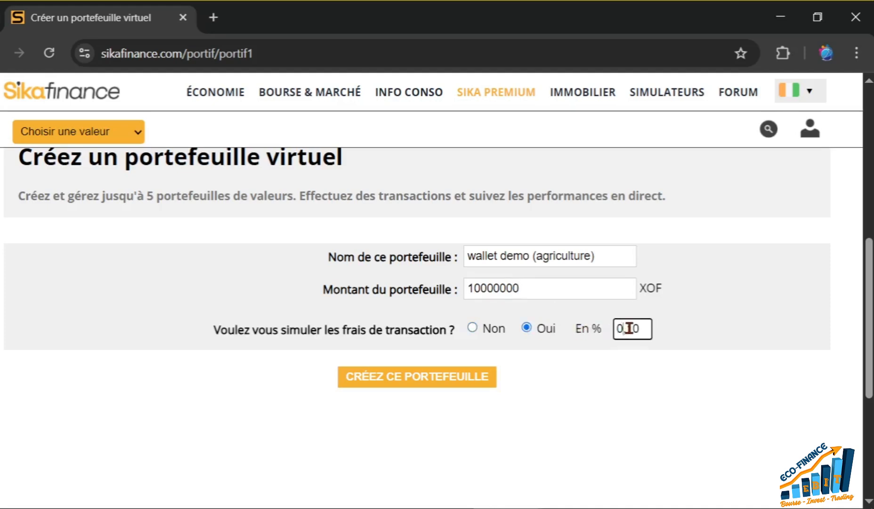
type("1")
key("Delete")
key("BackSpace")
key("BackSpace")
type("5")
left_click(427, 384)
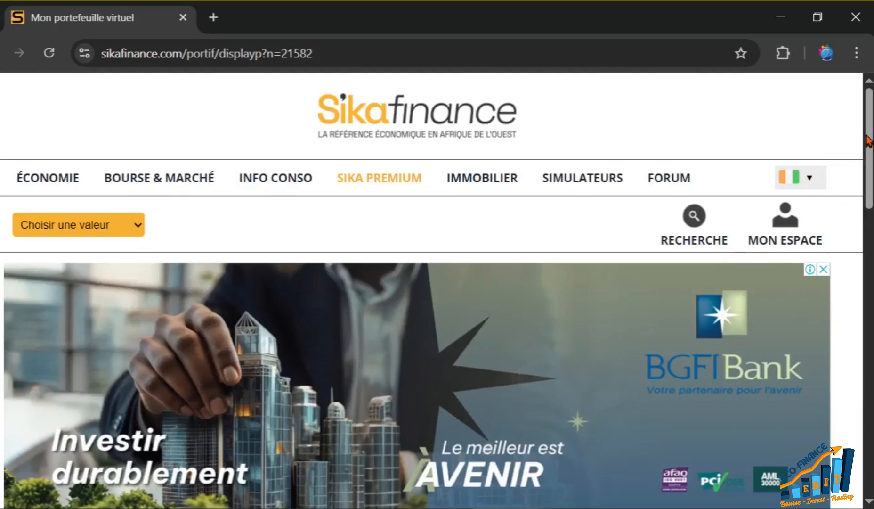
left_click_drag(869, 139, 869, 235)
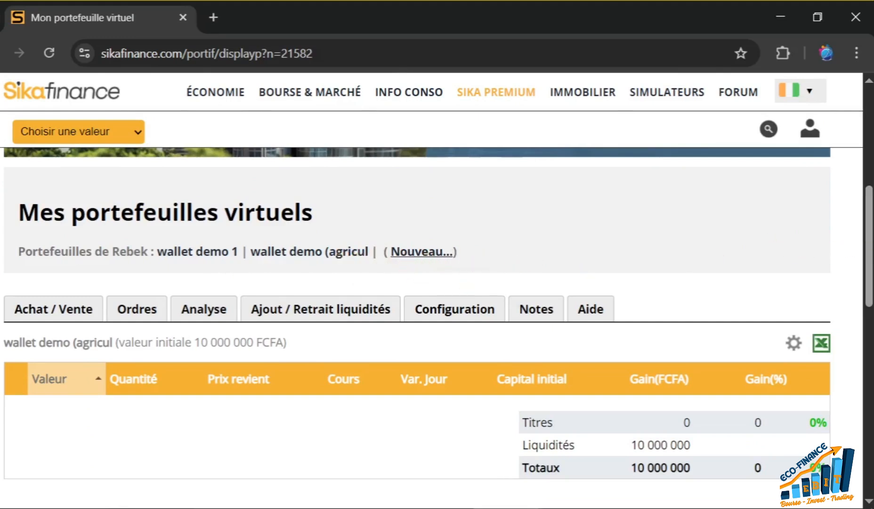
scroll(870, 229, "down", 2)
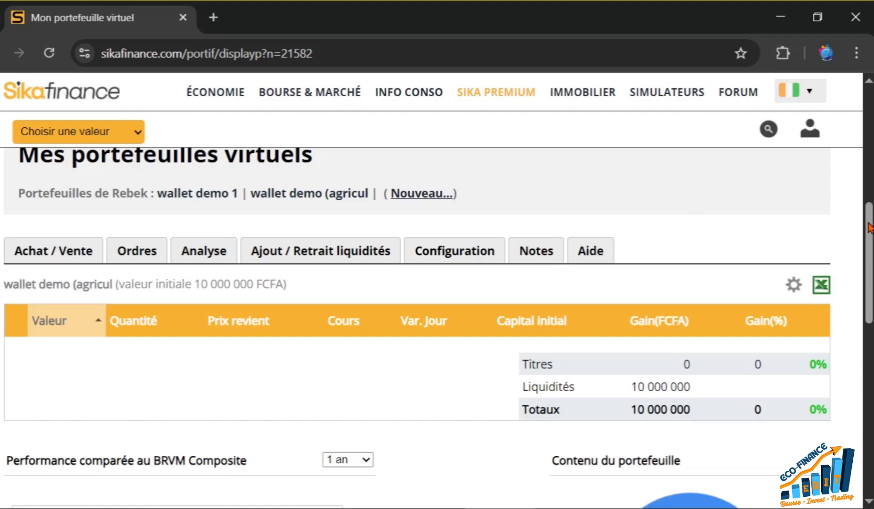
Switch from the agriculture portfolio to the "wallet demo 1" portfolio and bring up its holdings.
mouse_move(870, 228)
left_mouse_down()
mouse_move(872, 240)
mouse_move(872, 228)
left_mouse_up()
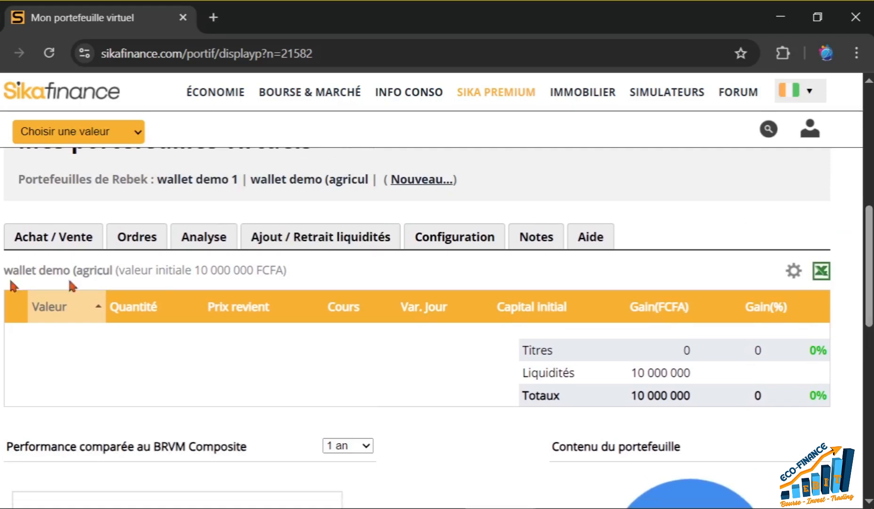
left_click_drag(870, 268, 870, 252)
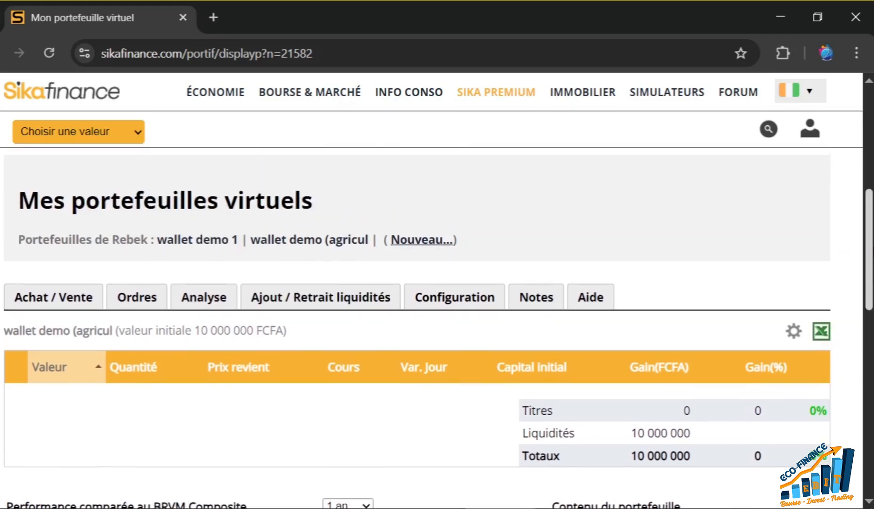
left_click(191, 244)
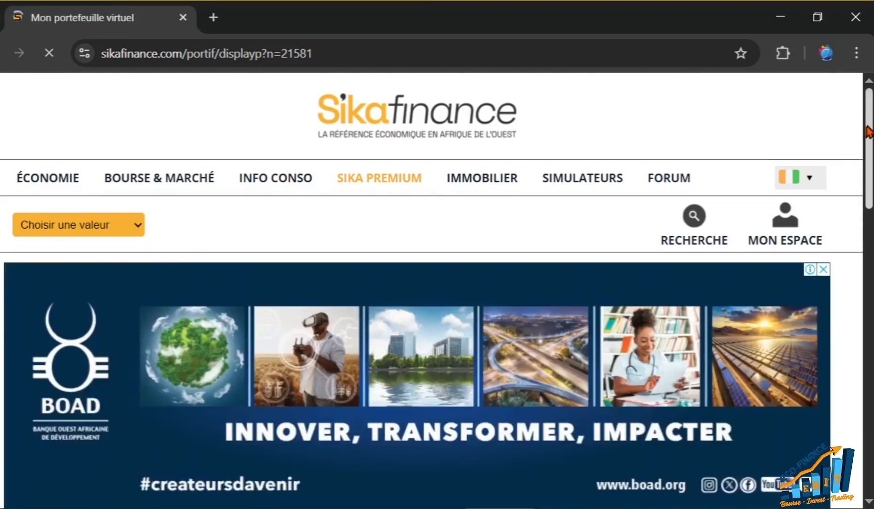
left_click_drag(869, 130, 869, 236)
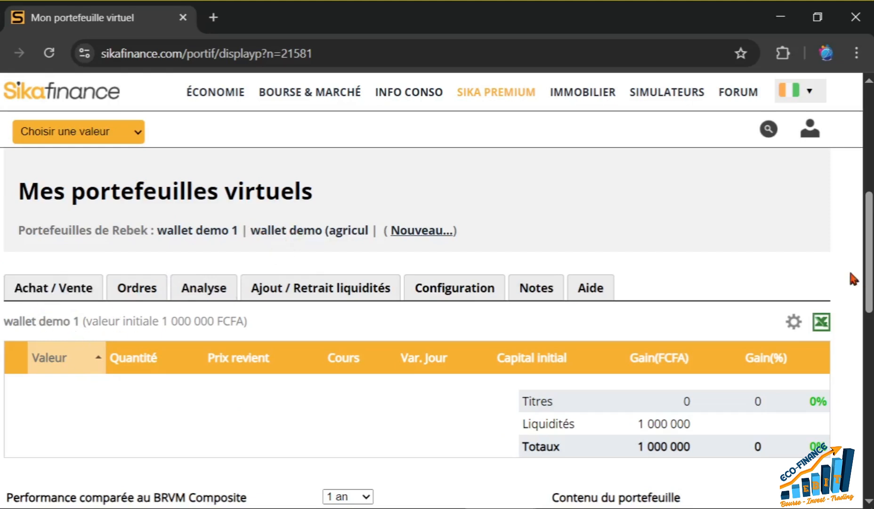
Buy 10 SONATEL shares in the "wallet demo 1" portfolio, keeping the proposed order price and date.
scroll(869, 255, "down", 2)
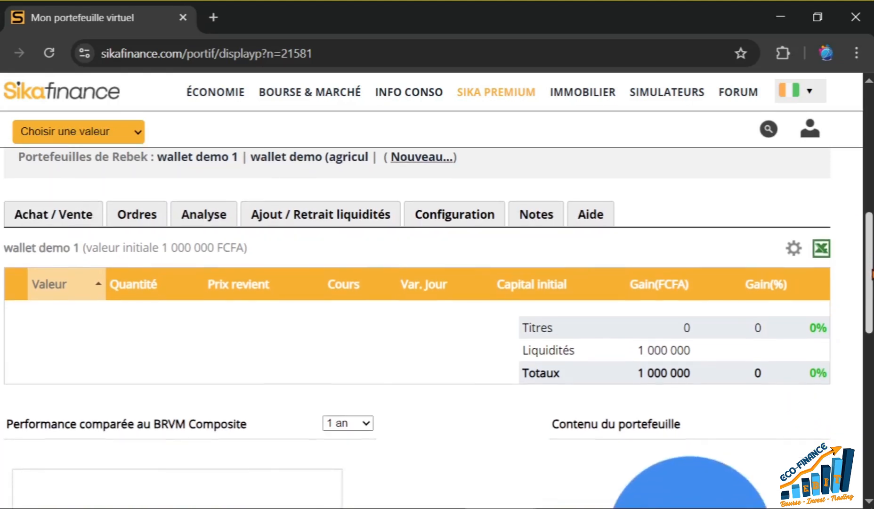
left_click(42, 218)
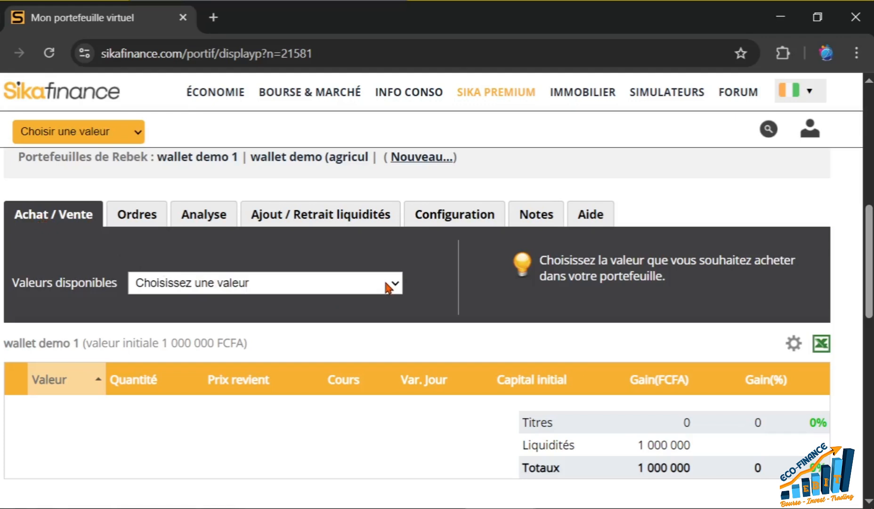
type("son")
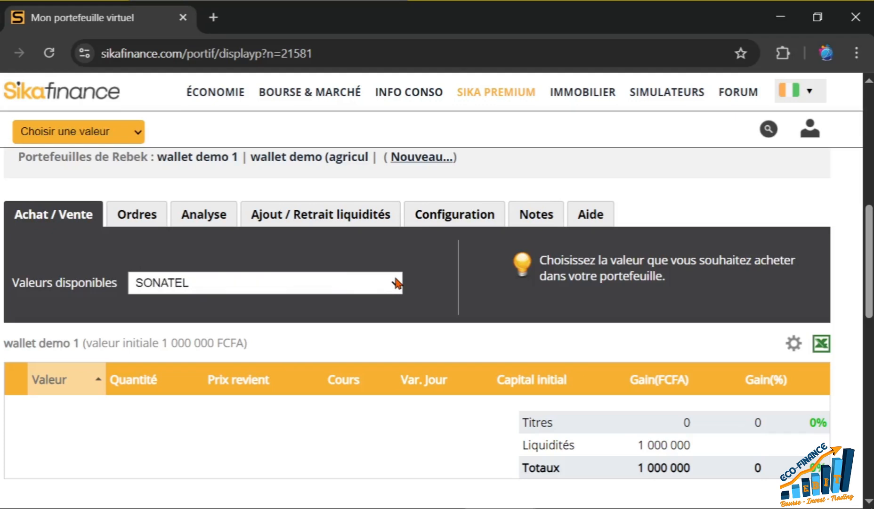
key("Return")
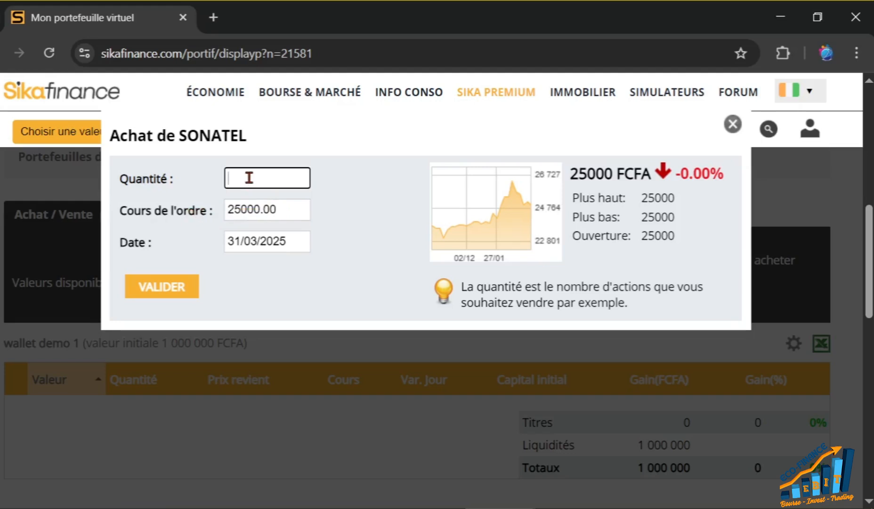
type("10")
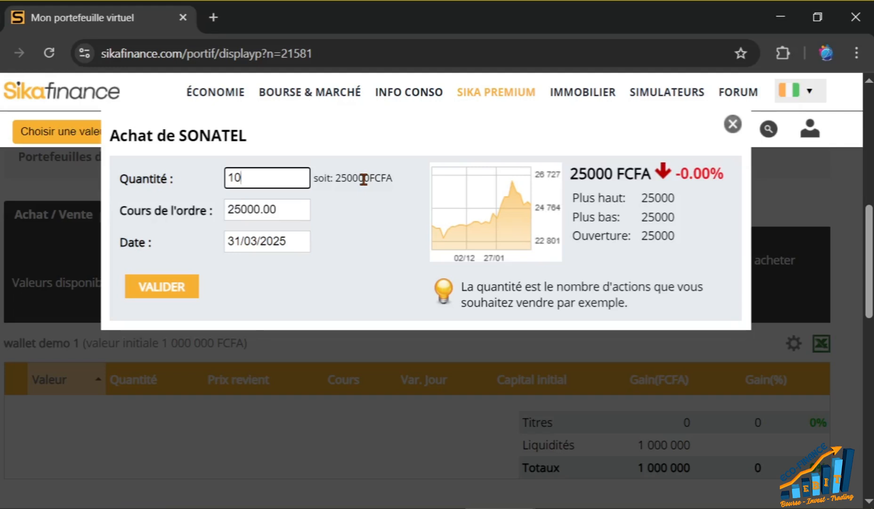
left_click(175, 292)
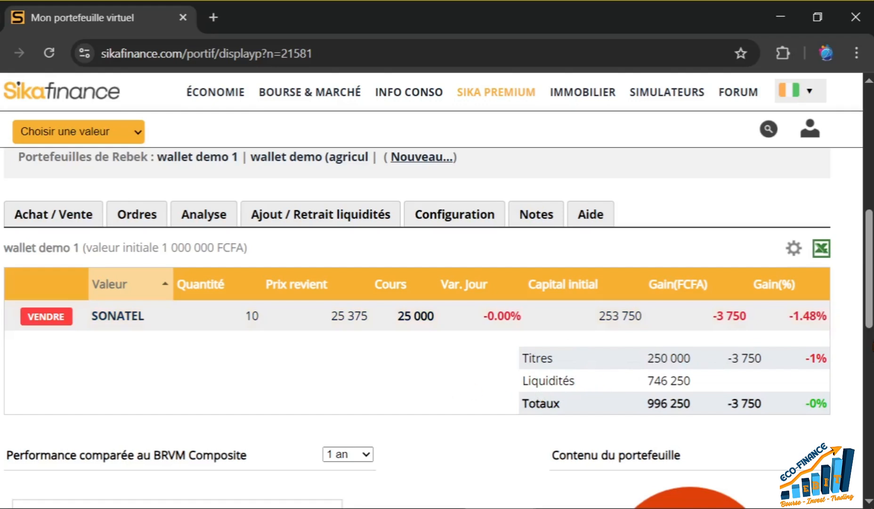
Buy 10 BICICI shares in the same portfolio, keeping the proposed order price and date.
left_click_drag(871, 296, 871, 266)
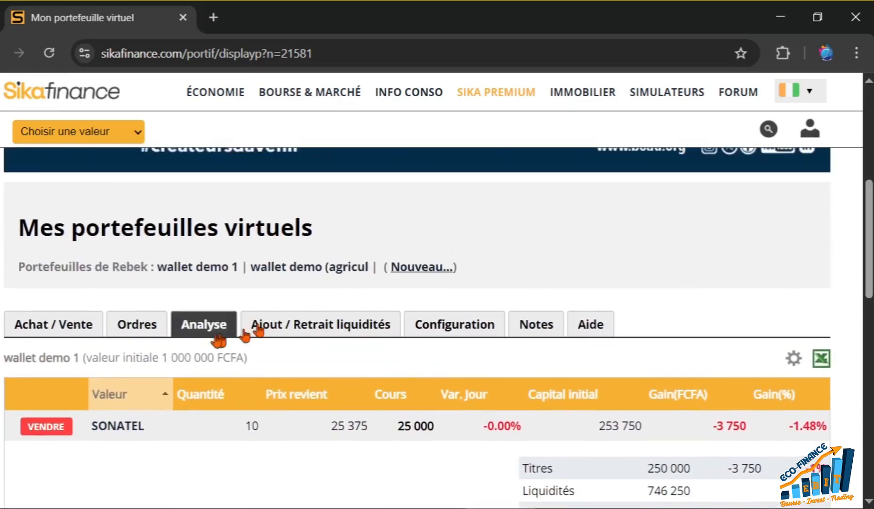
left_click(58, 326)
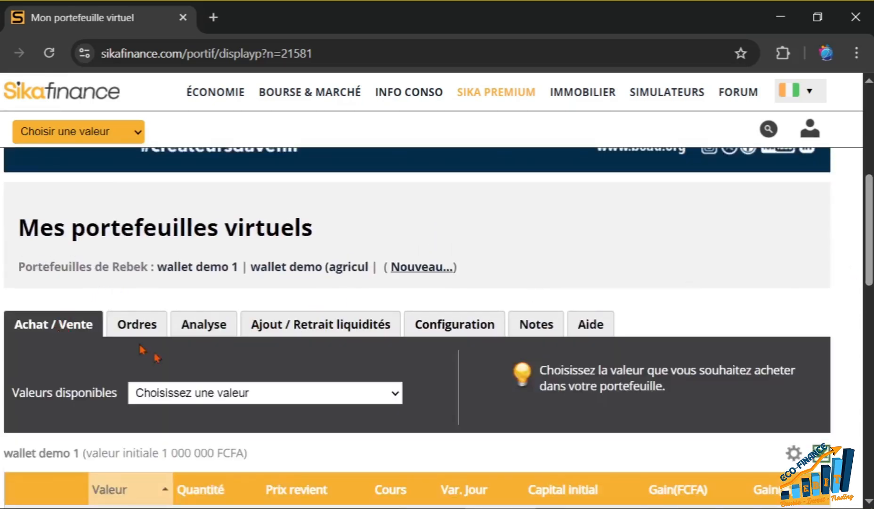
key("b")
key("i")
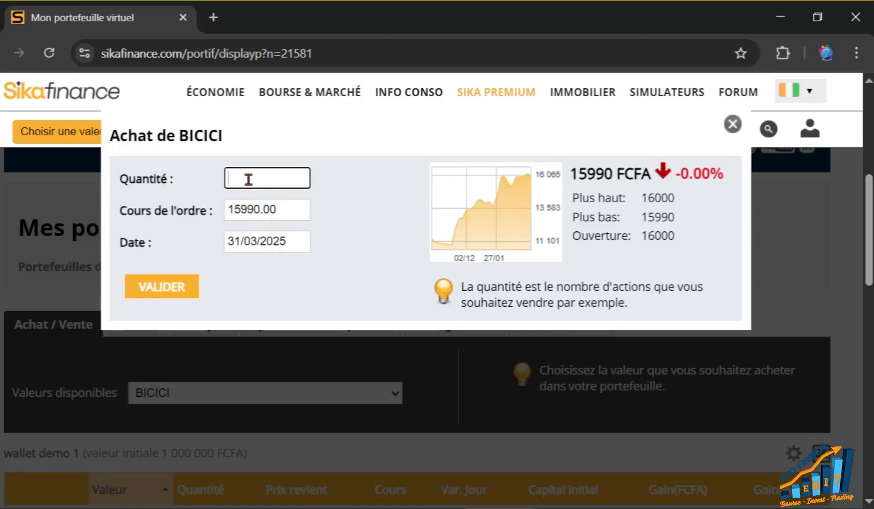
type("10")
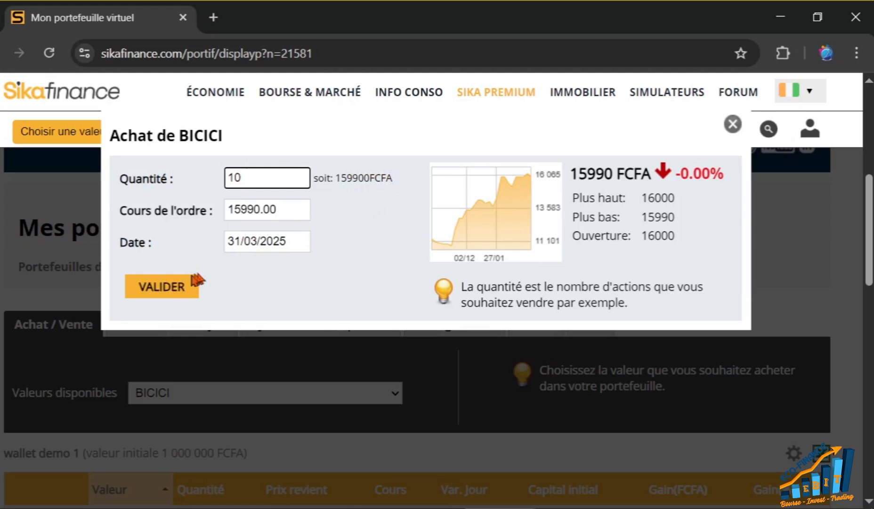
left_click(179, 289)
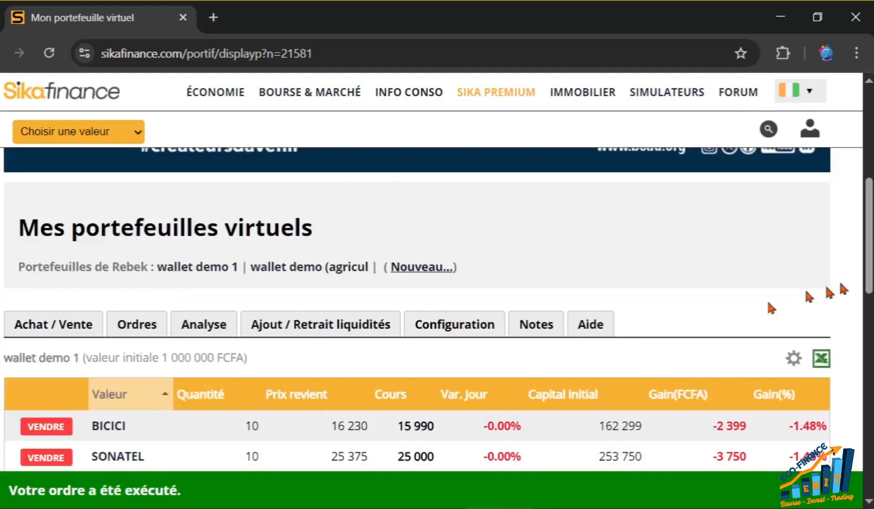
Sell 5 of the BICICI shares held in "wallet demo 1", keeping the proposed order price and date.
scroll(870, 237, "down", 3)
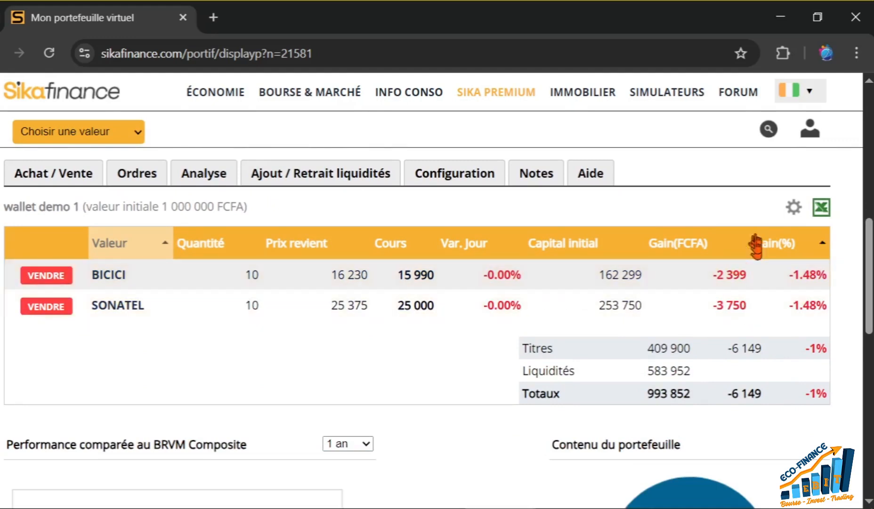
left_click_drag(870, 255, 872, 310)
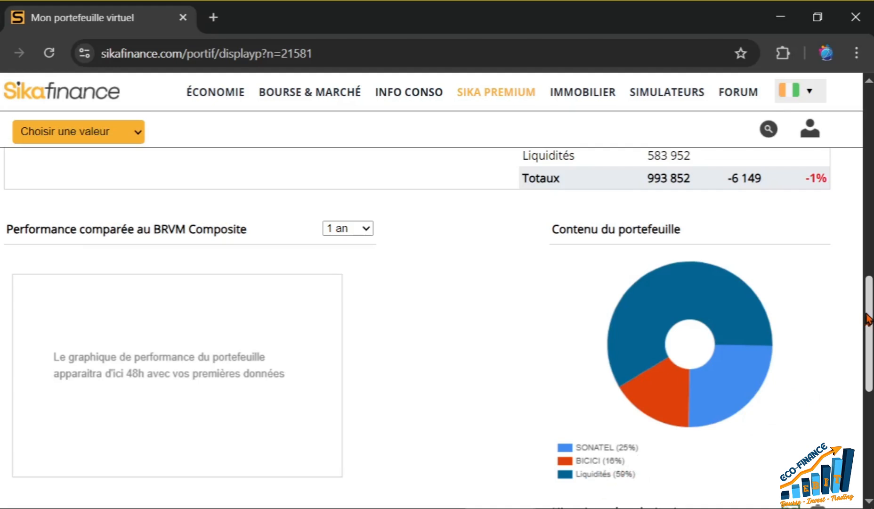
left_click_drag(869, 315, 870, 235)
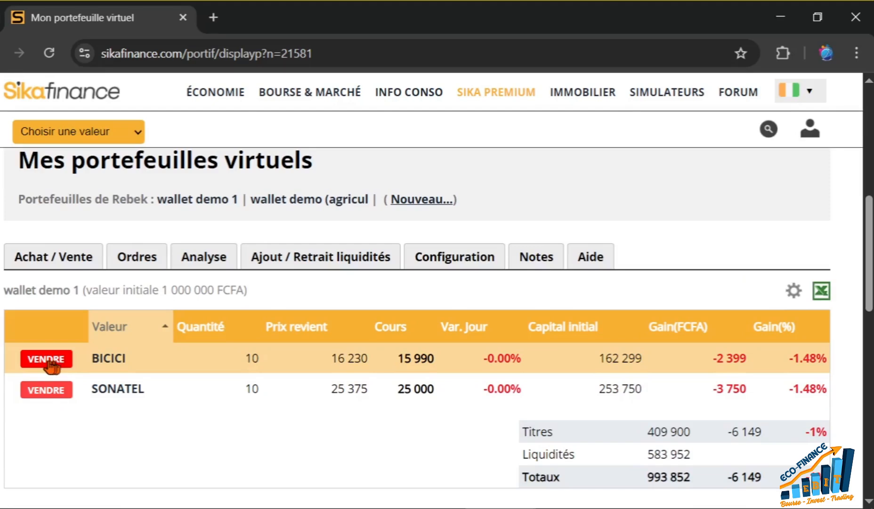
left_click(47, 360)
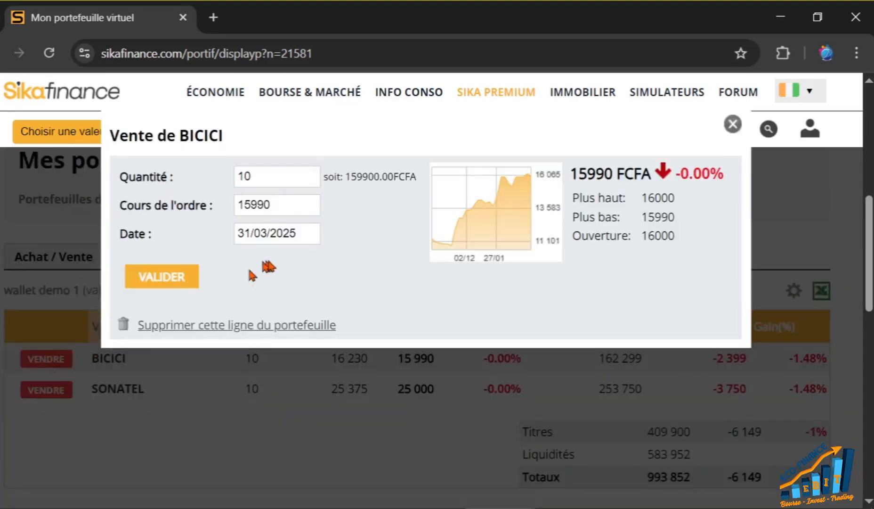
left_click(259, 177)
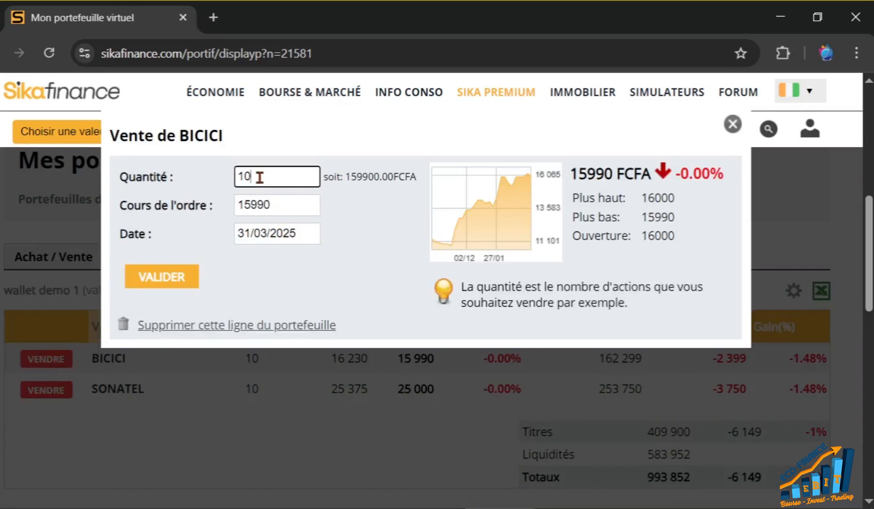
key("BackSpace")
key("BackSpace")
type("5")
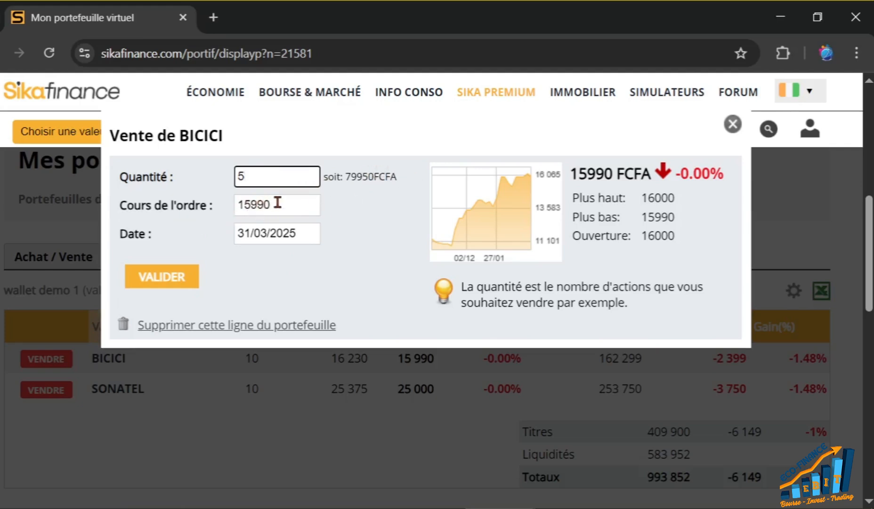
left_click(161, 276)
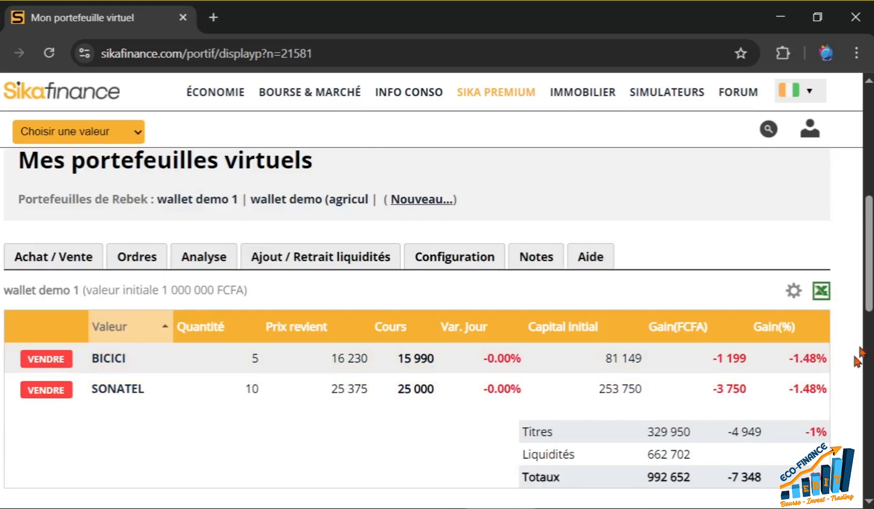
Check the updated holdings and cash, and open the order history of "wallet demo 1" to review its buy and sell movements.
left_click_drag(868, 283, 871, 318)
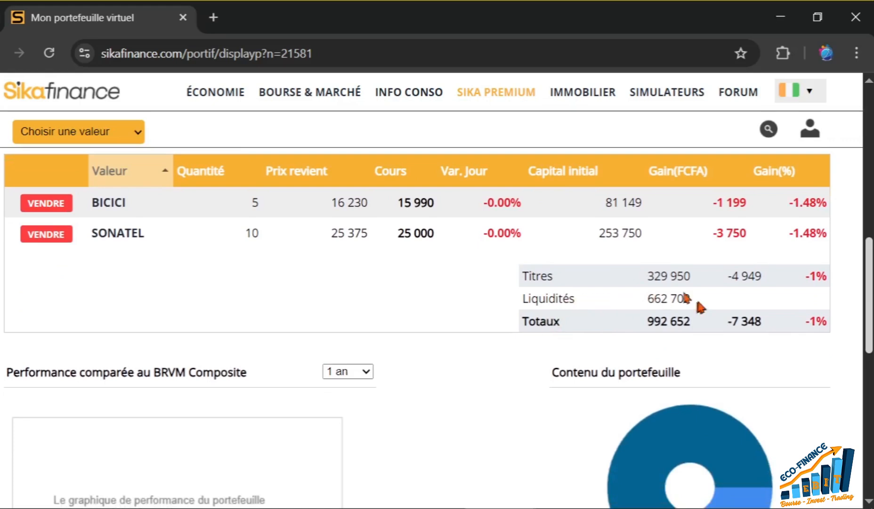
left_click_drag(868, 330, 871, 273)
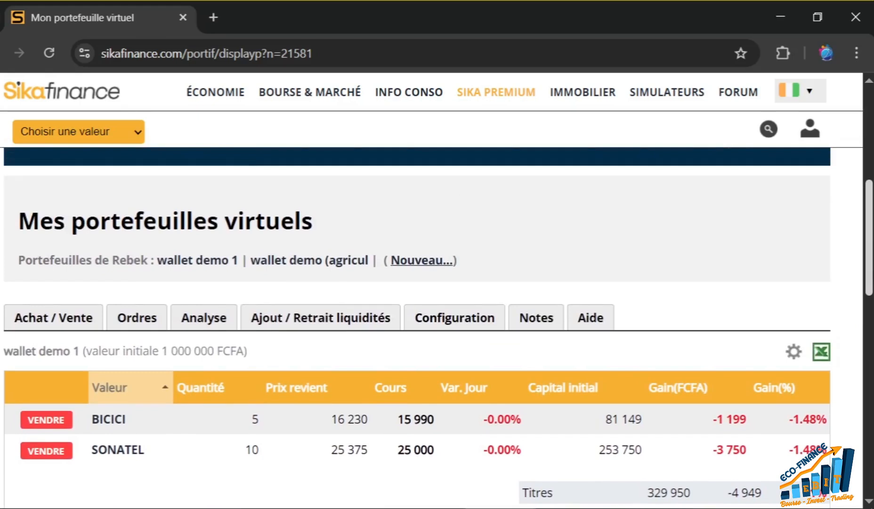
left_click(137, 323)
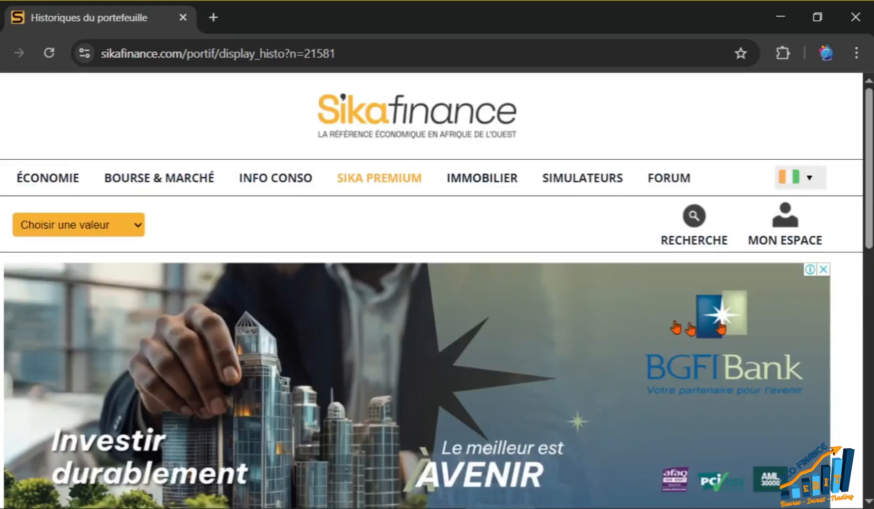
left_click_drag(871, 181, 870, 309)
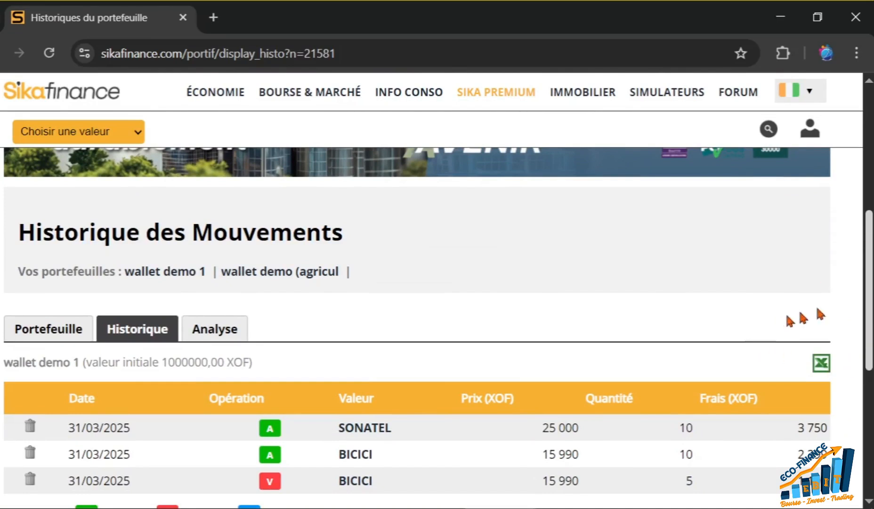
left_click_drag(871, 289, 871, 341)
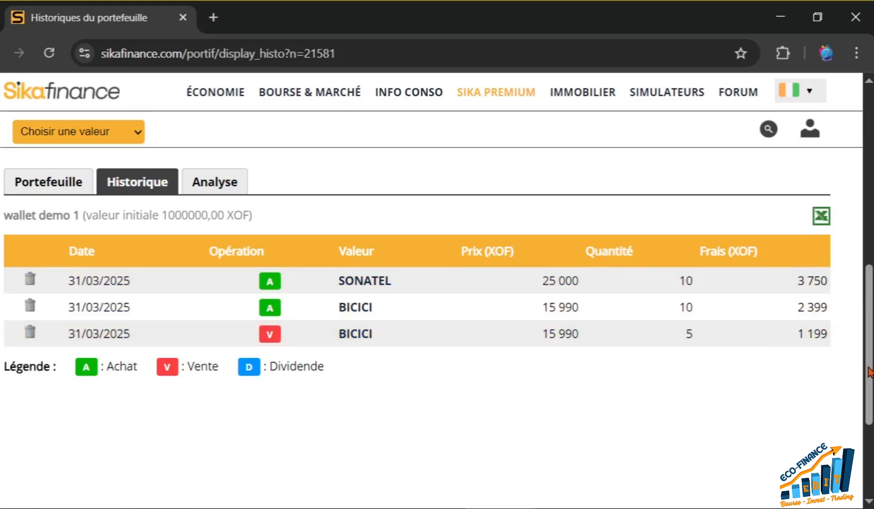
Open the risk analysis of "wallet demo 1", examine its volatility, beta, Value at Risk and ratios, and return to the portfolio page.
scroll(870, 372, "up", 3)
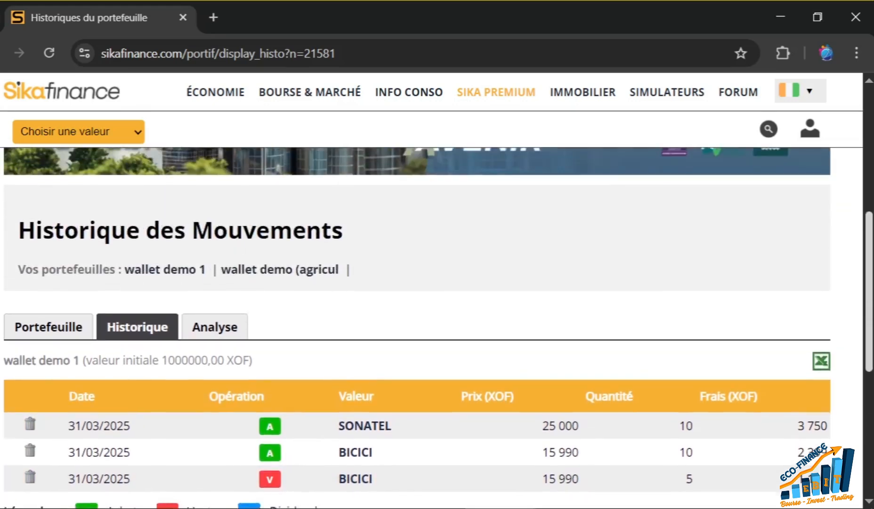
left_click_drag(870, 313, 869, 301)
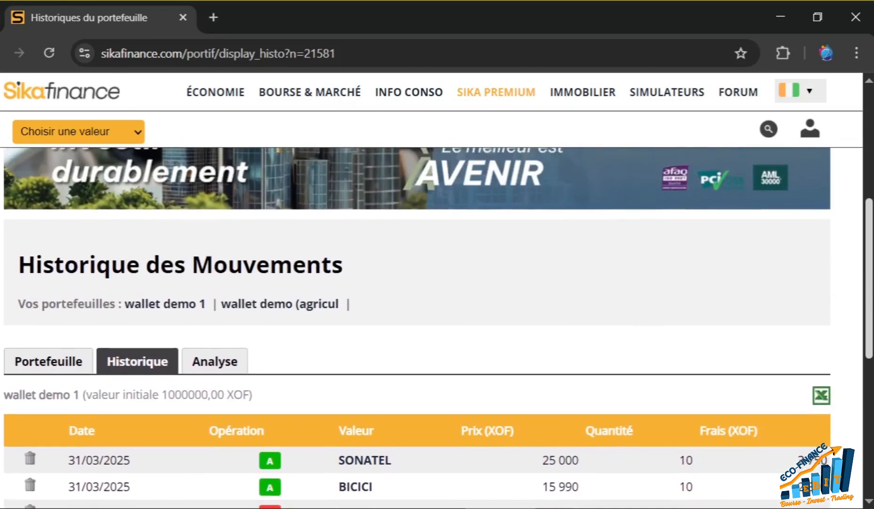
left_click(227, 367)
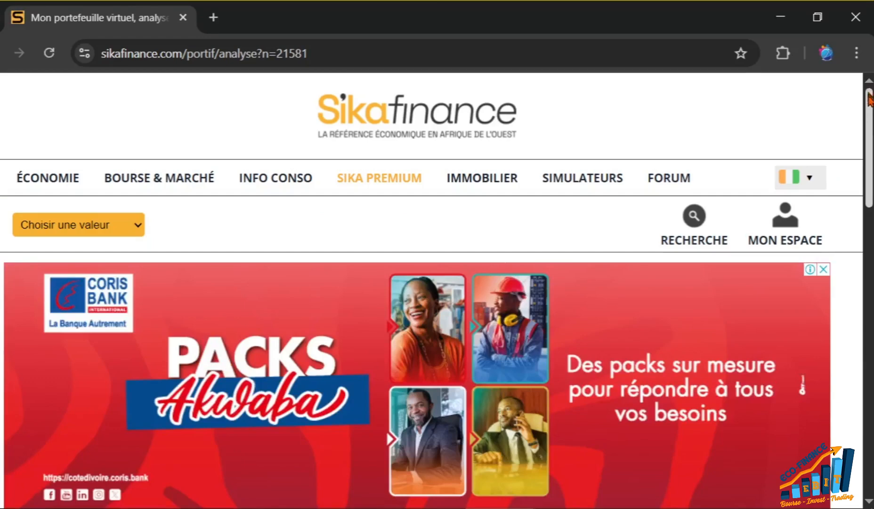
left_click_drag(869, 104, 869, 227)
scroll(491, 346, "down", 3)
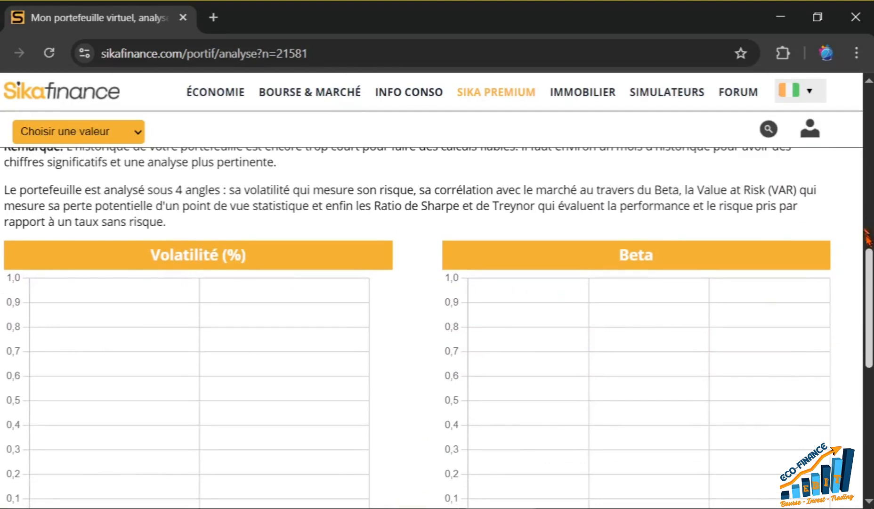
left_click_drag(870, 288, 870, 393)
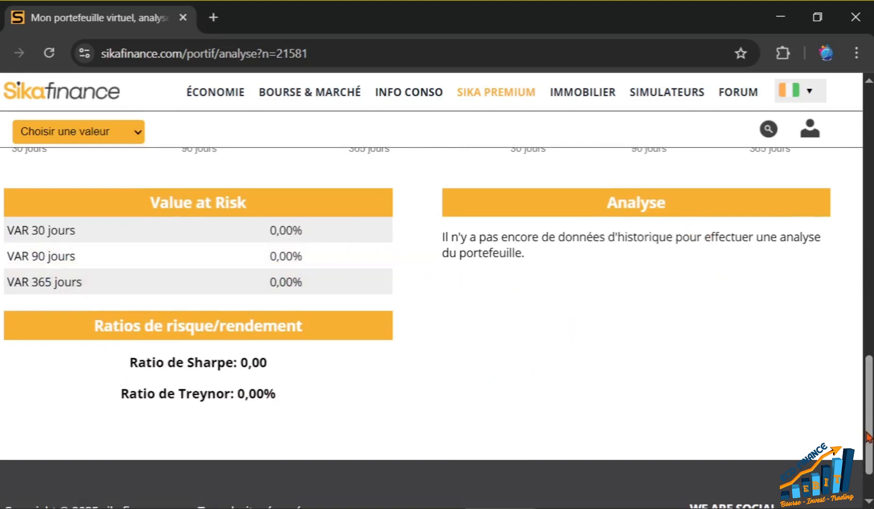
left_click_drag(867, 443, 868, 247)
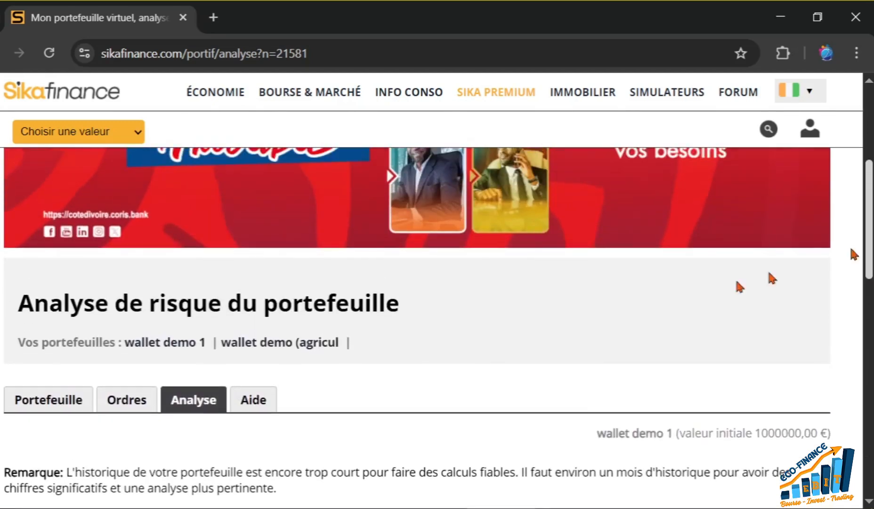
left_click(123, 405)
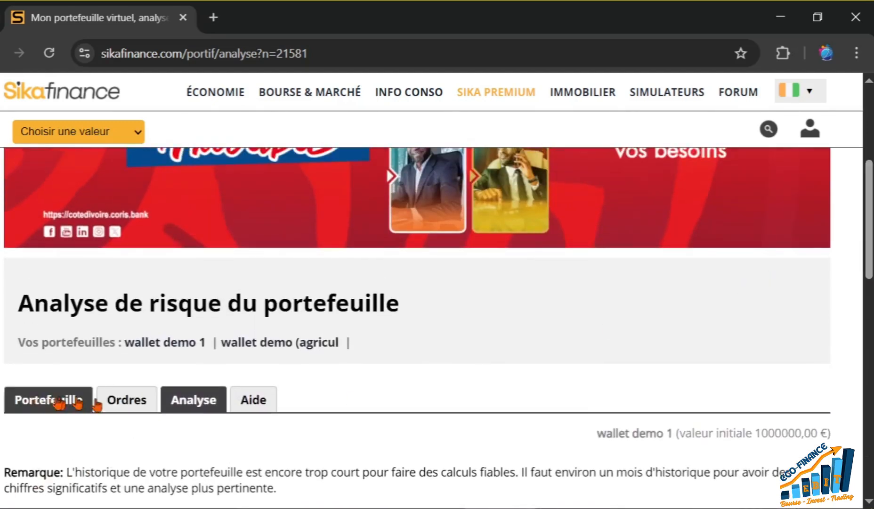
left_click(31, 399)
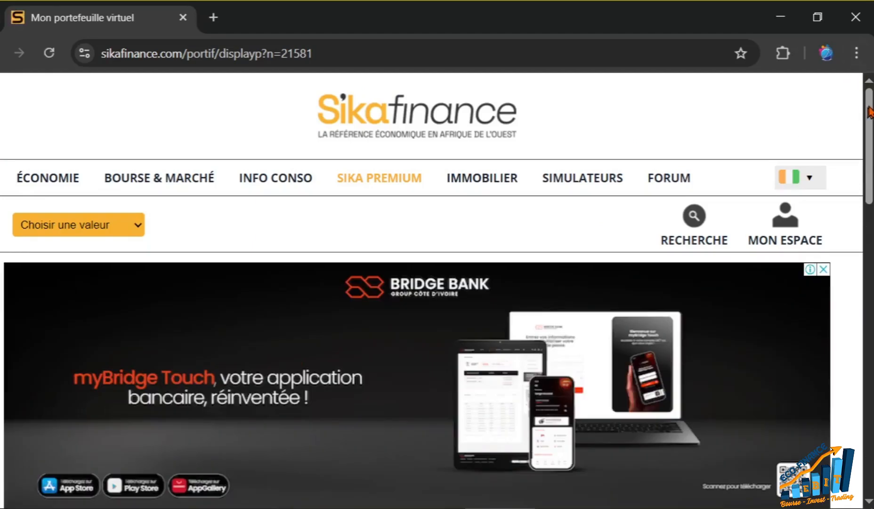
Examine the holdings, totals, portfolio composition chart and valuation history of "wallet demo 1".
left_click_drag(870, 109, 871, 271)
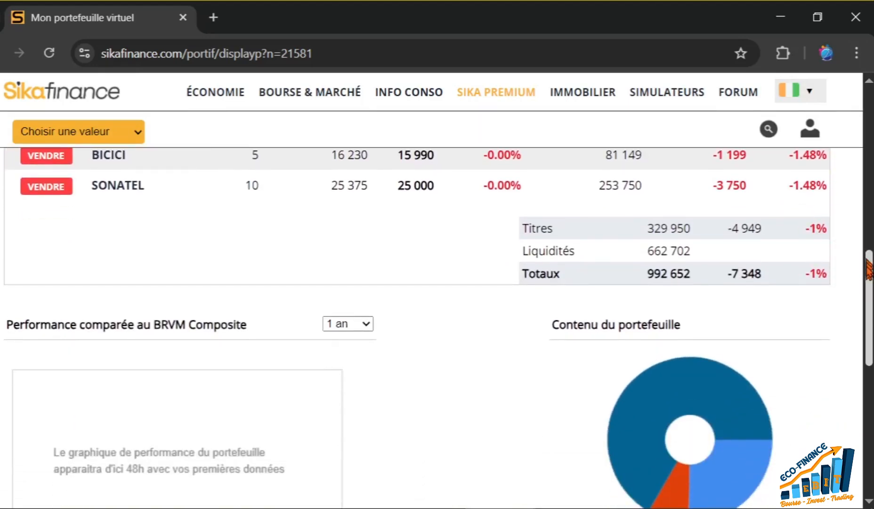
scroll(870, 283, "up", 2)
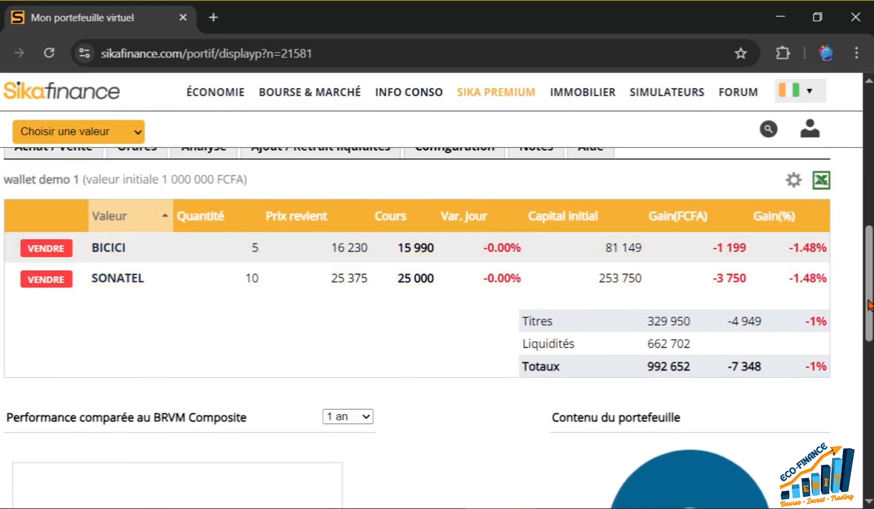
scroll(869, 305, "down", 4)
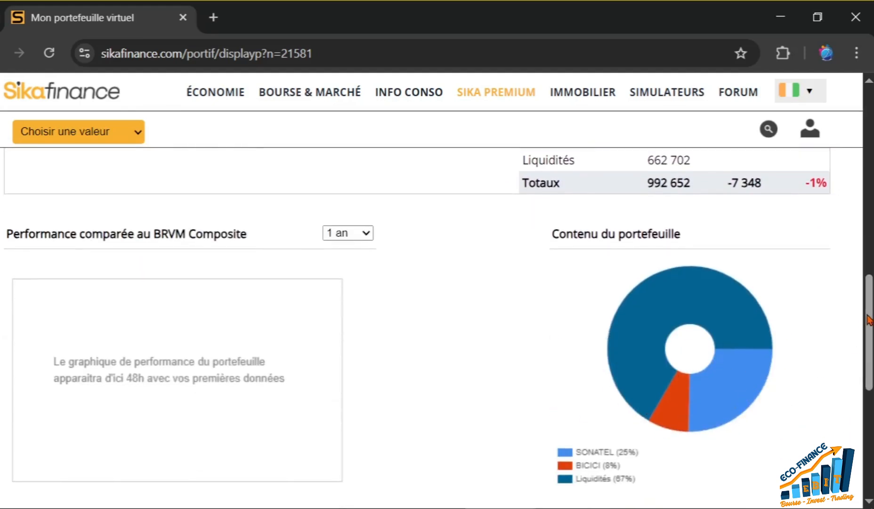
left_click_drag(870, 317, 870, 395)
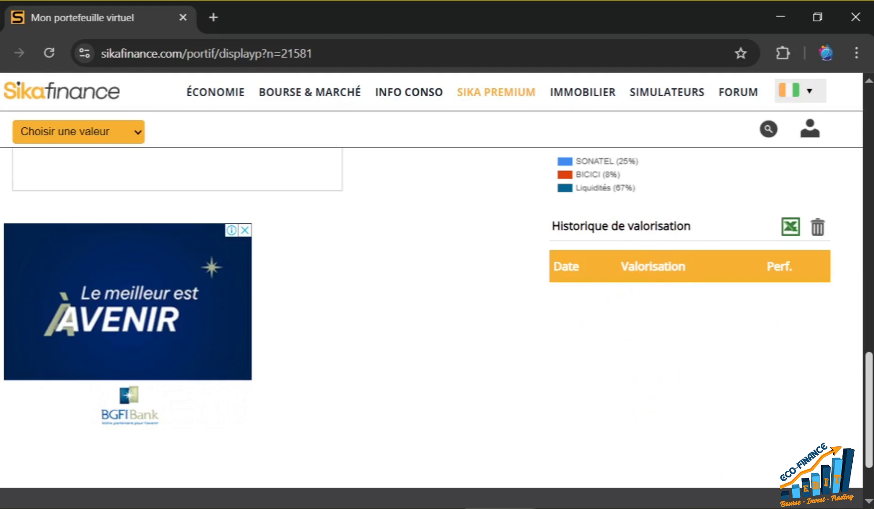
scroll(870, 387, "down", 2)
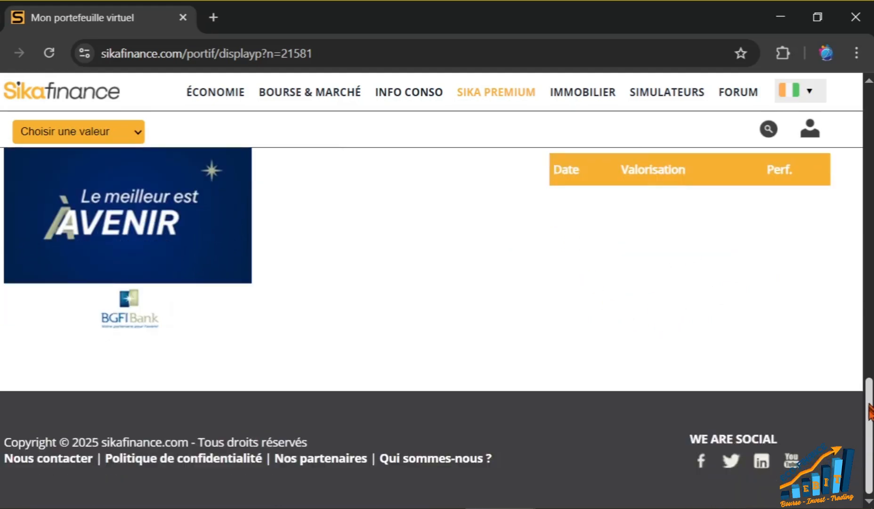
scroll(871, 386, "up", 8)
scroll(437, 327, "up", 3)
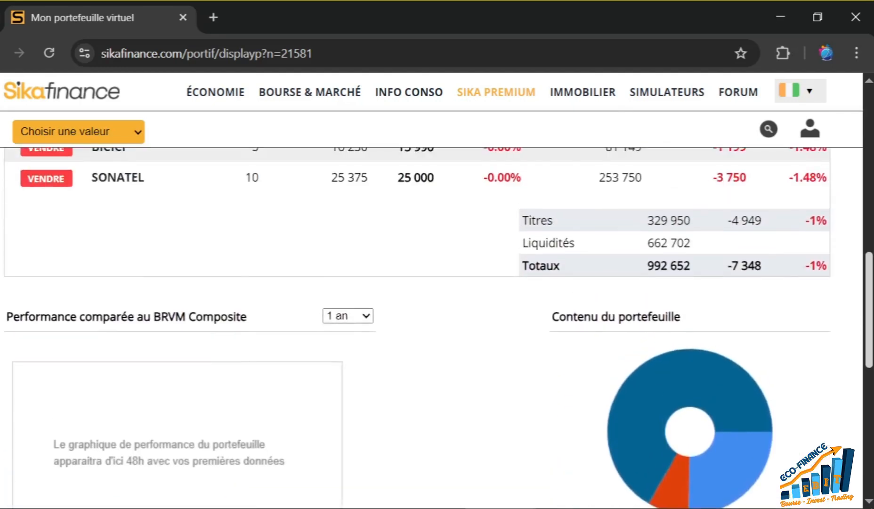
scroll(437, 328, "up", 3)
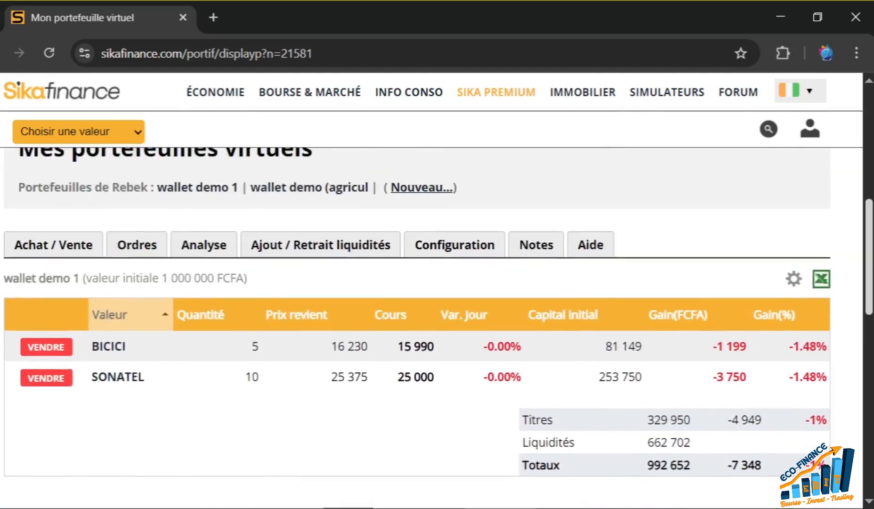
Set the period of the performance comparison with the BRVM Composite to "1 mois".
scroll(437, 327, "down", 4)
scroll(437, 327, "down", 1)
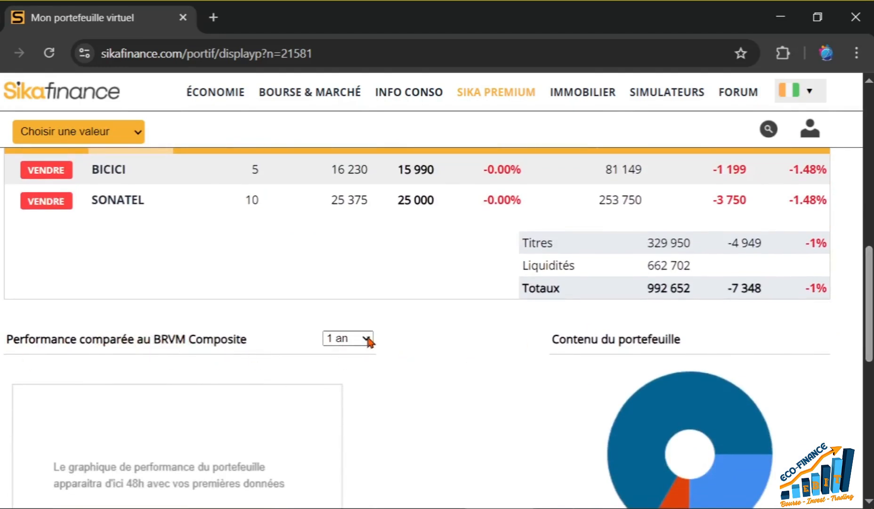
left_click(356, 360)
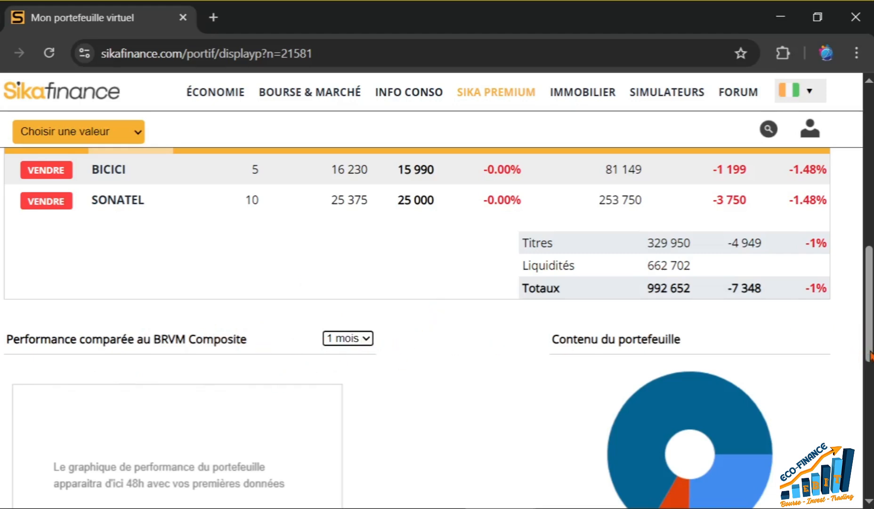
Add 500000 FCFA of cash to "wallet demo 1", marking the amount as a dividend.
scroll(870, 355, "up", 4)
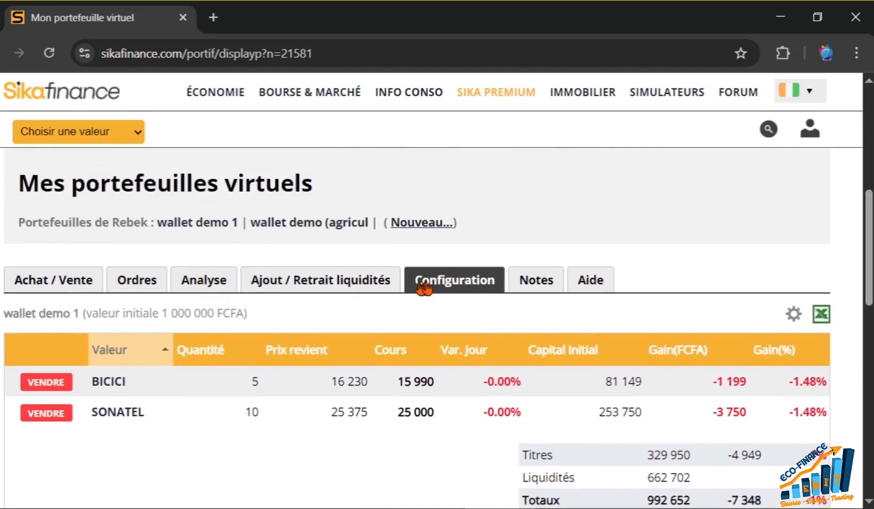
left_click(307, 283)
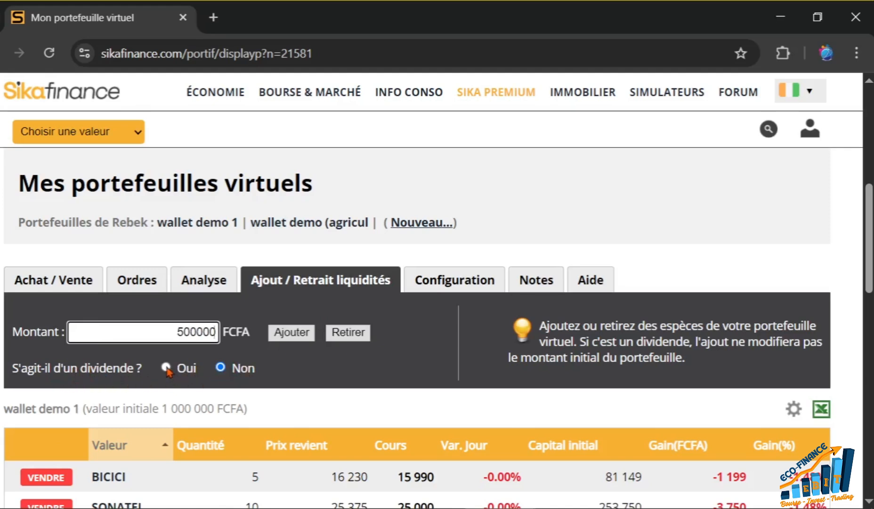
left_click(166, 368)
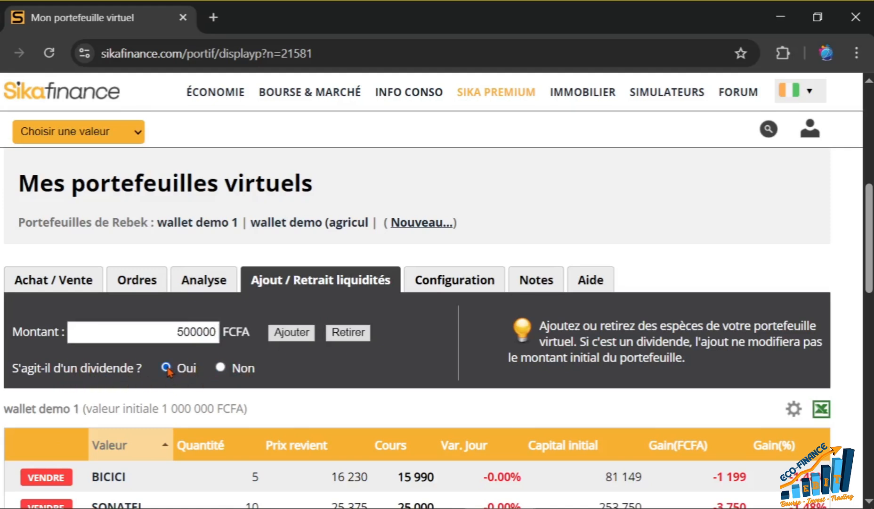
left_click(292, 333)
Check the cash, total value and overall gain of "wallet demo 1" after the cash addition.
left_click_drag(869, 269, 869, 306)
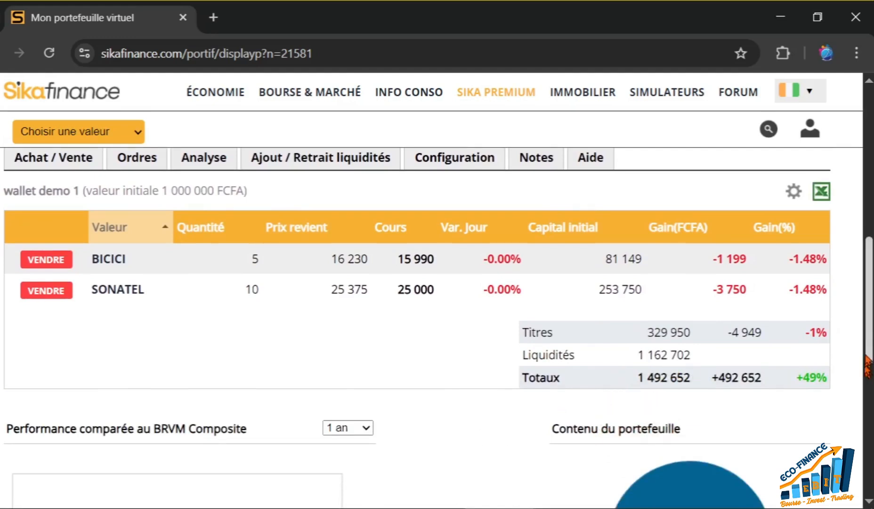
left_click_drag(870, 311, 869, 258)
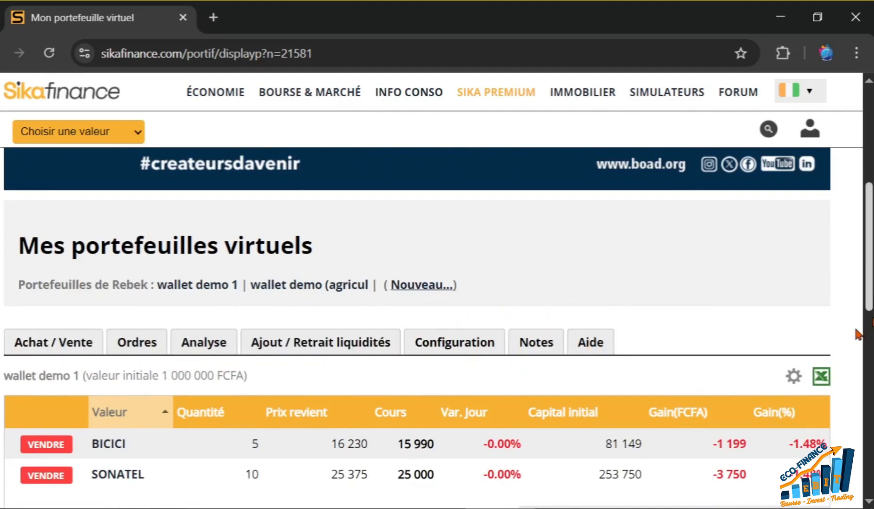
scroll(870, 261, "down", 1)
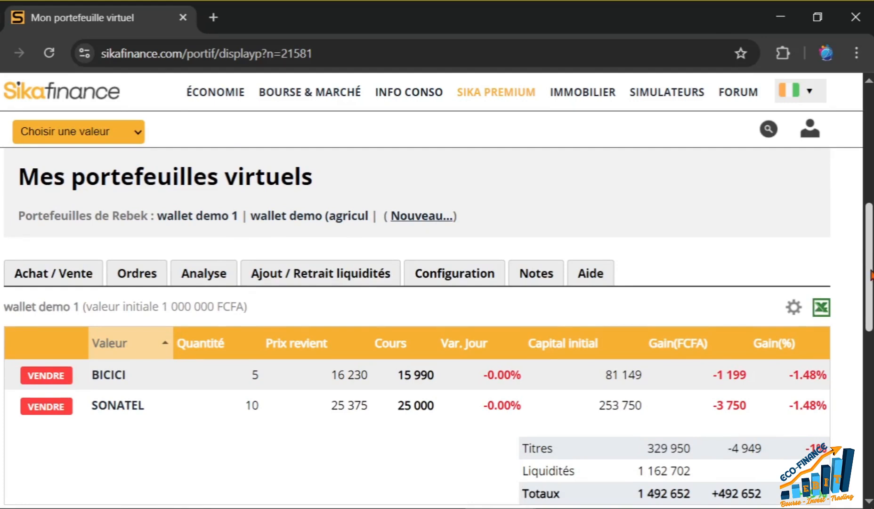
scroll(872, 271, "down", 1)
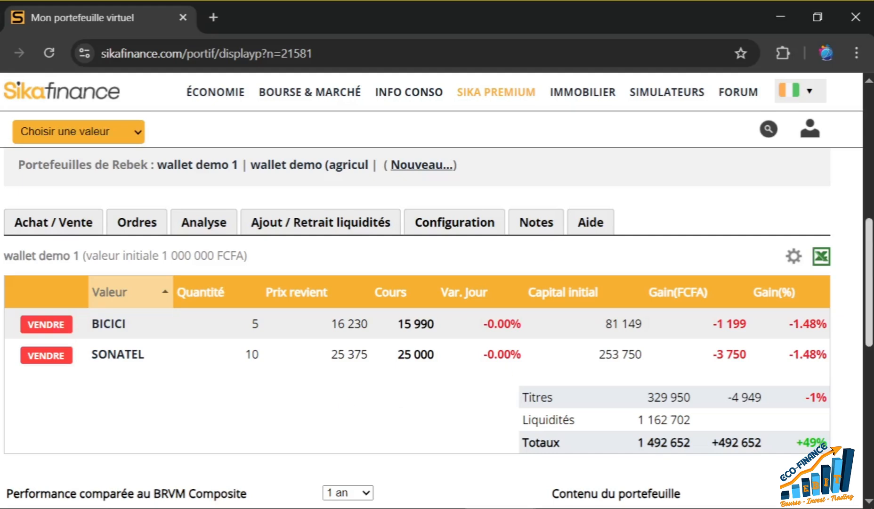
scroll(870, 236, "down", 2)
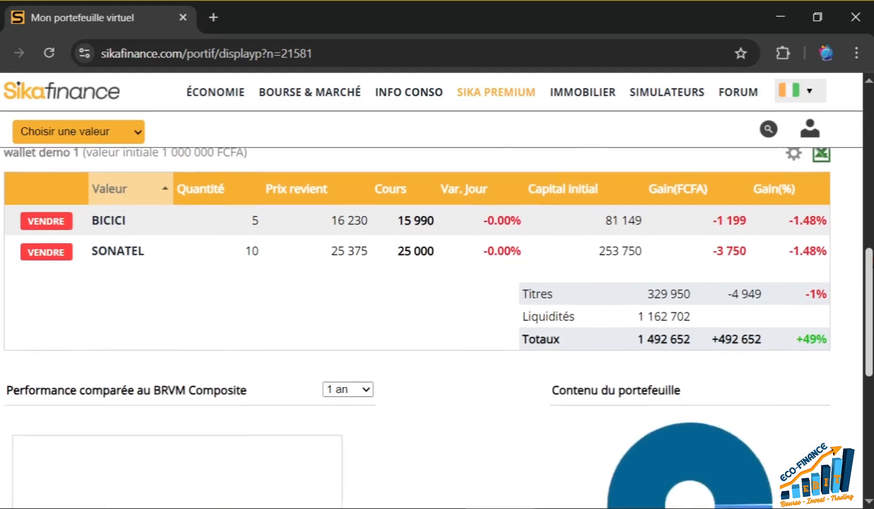
scroll(437, 329, "up", 2)
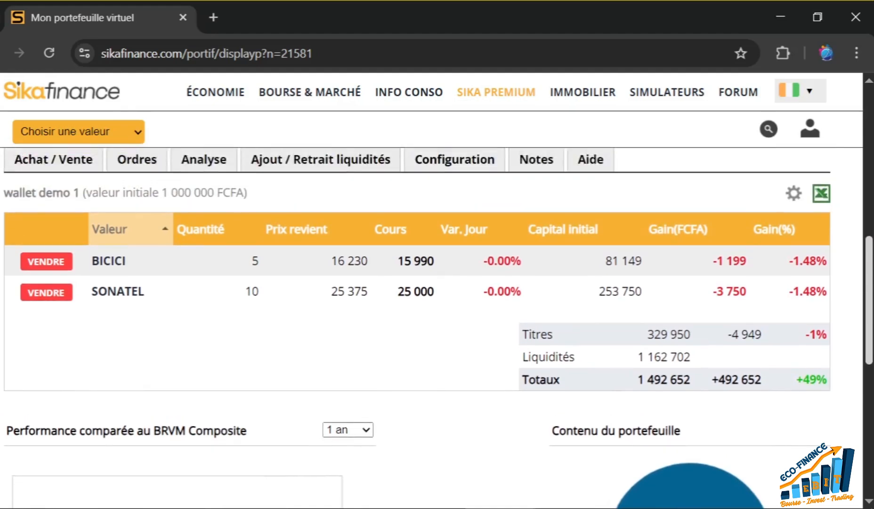